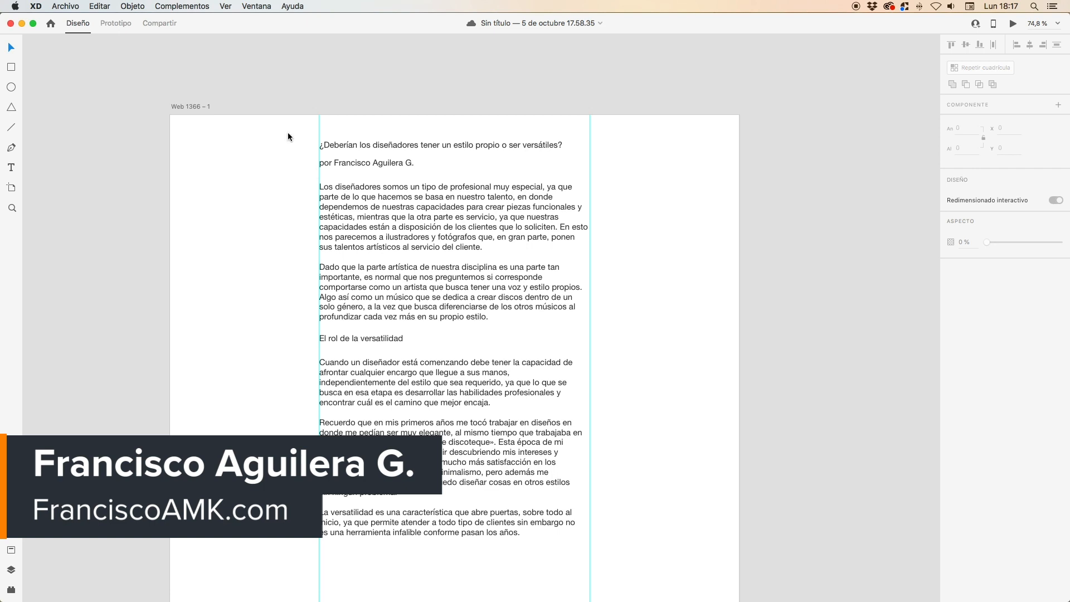
{"action": "left_click_drag", "start_coordinate": [287, 126], "coordinate": [508, 452]}
{"action": "left_click", "coordinate": [272, 126]}
{"action": "left_click_drag", "start_coordinate": [272, 126], "coordinate": [444, 421]}
{"action": "key", "text": "shift+Down"}
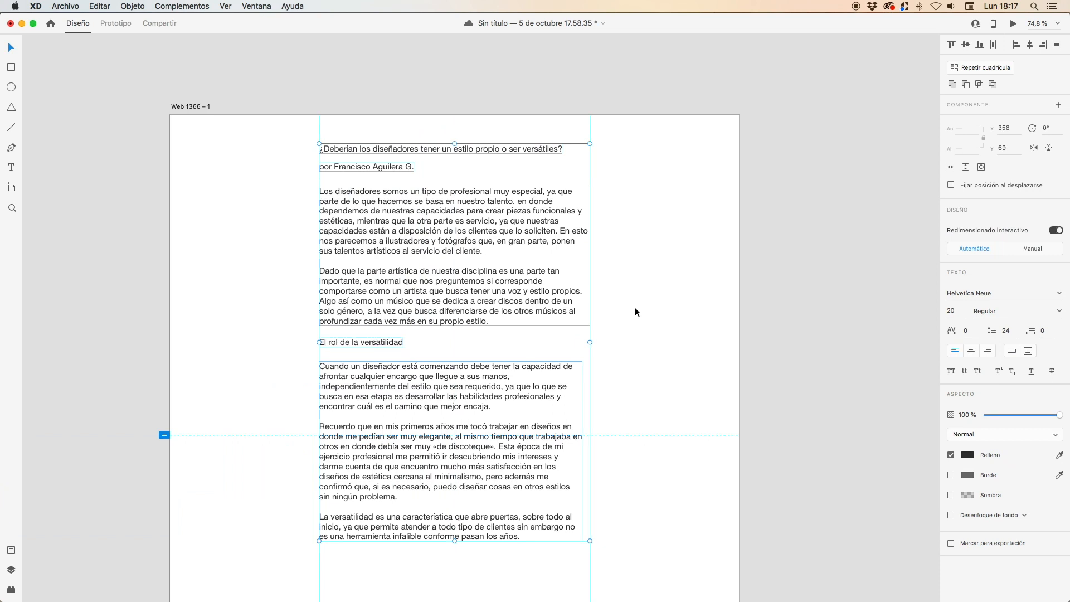
{"action": "key", "text": "super+z"}
- Widen the lower body text box to 650 so it reaches the second vertical guide
{"action": "left_click", "coordinate": [560, 412]}
{"action": "left_click_drag", "start_coordinate": [583, 447], "coordinate": [590, 447]}
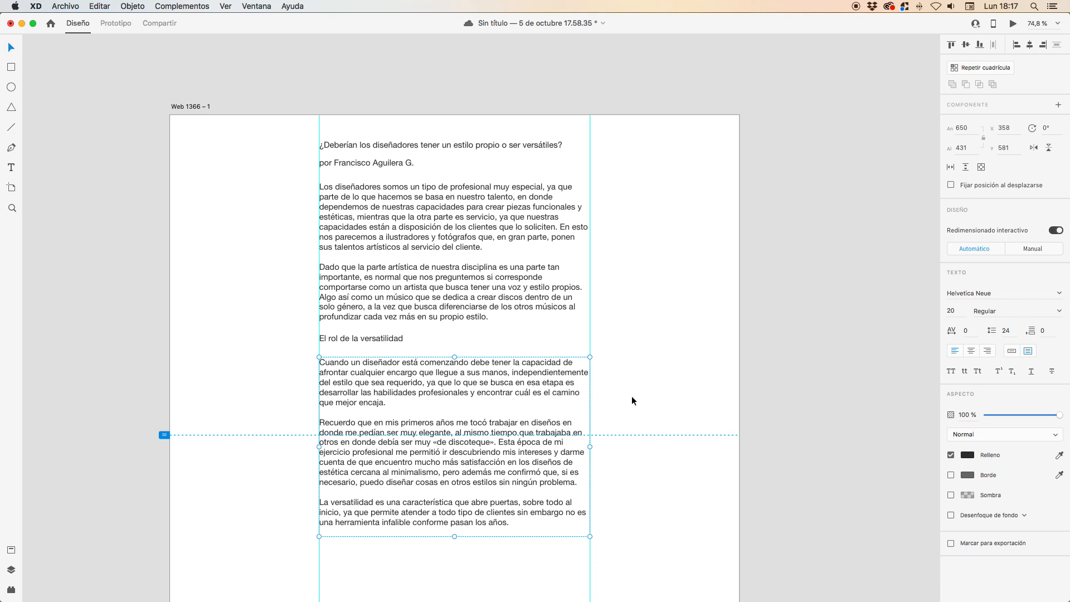
- Set the font size of all the article's text blocks to 16 and save the document
{"action": "left_click_drag", "start_coordinate": [288, 148], "coordinate": [486, 413]}
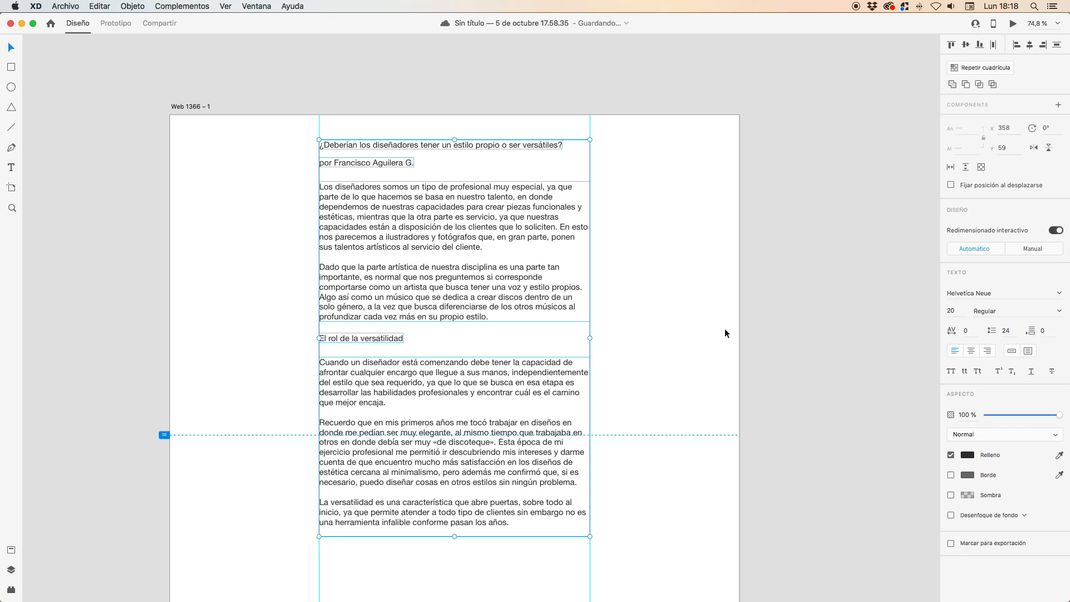
{"action": "left_click", "coordinate": [954, 311]}
{"action": "type", "text": "16"}
{"action": "key", "text": "Return"}
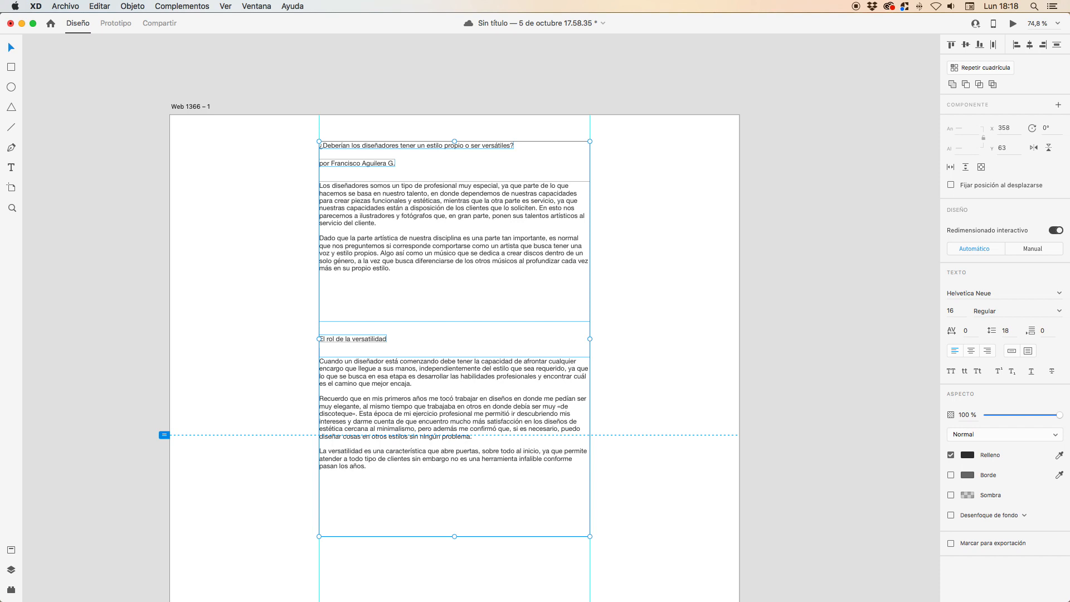
{"action": "key", "text": "cmd+s"}
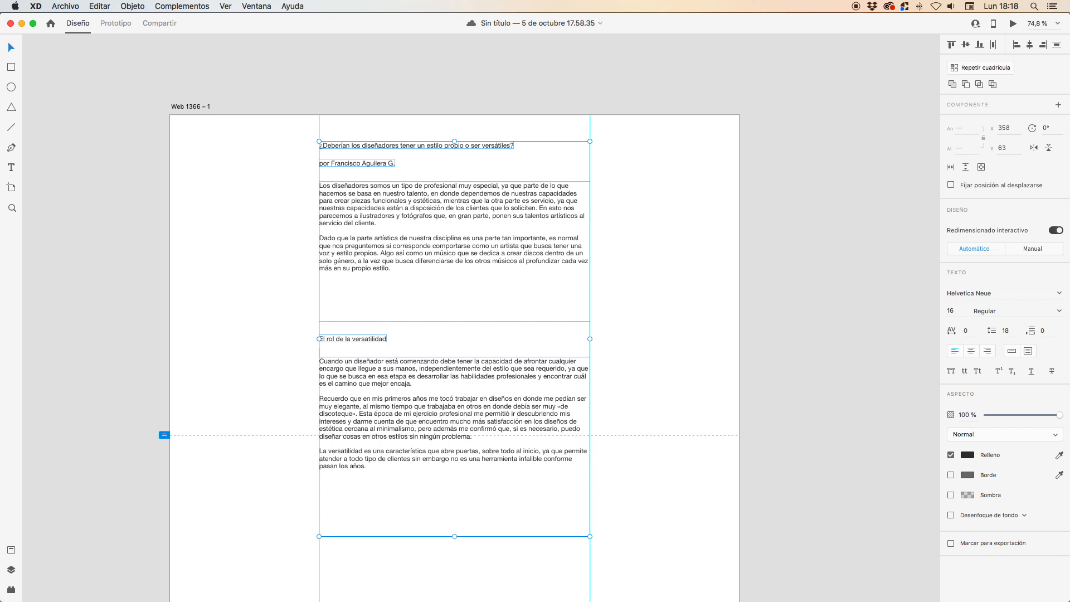
- Set the line spacing of all the article's text blocks to 24 and save the document
{"action": "key", "text": "super+1"}
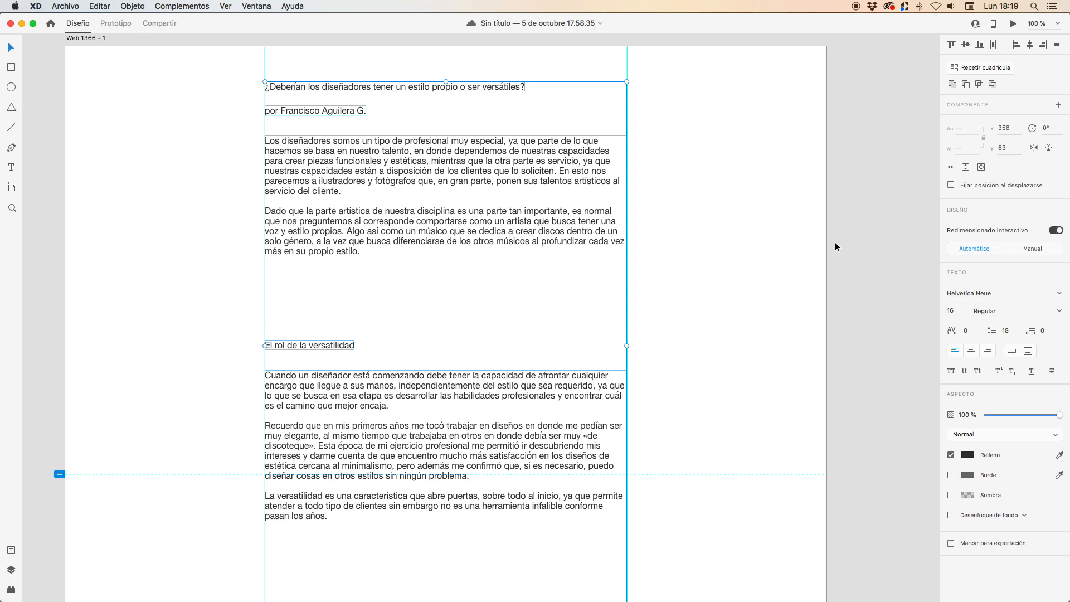
{"action": "left_click", "coordinate": [1013, 331]}
{"action": "type", "text": "24"}
{"action": "key", "text": "Return"}
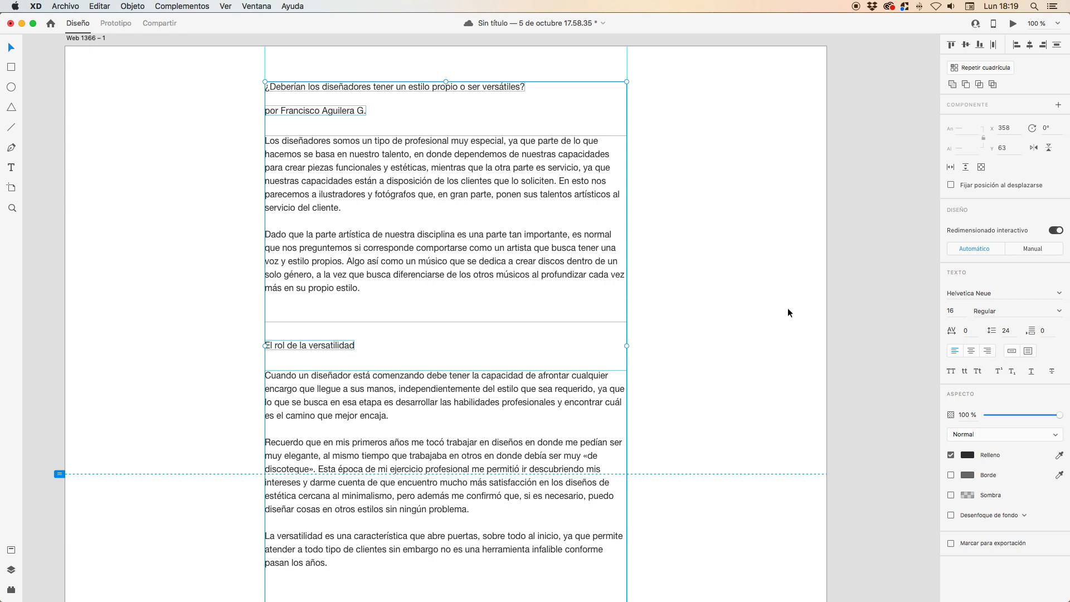
{"action": "key", "text": "cmd+s"}
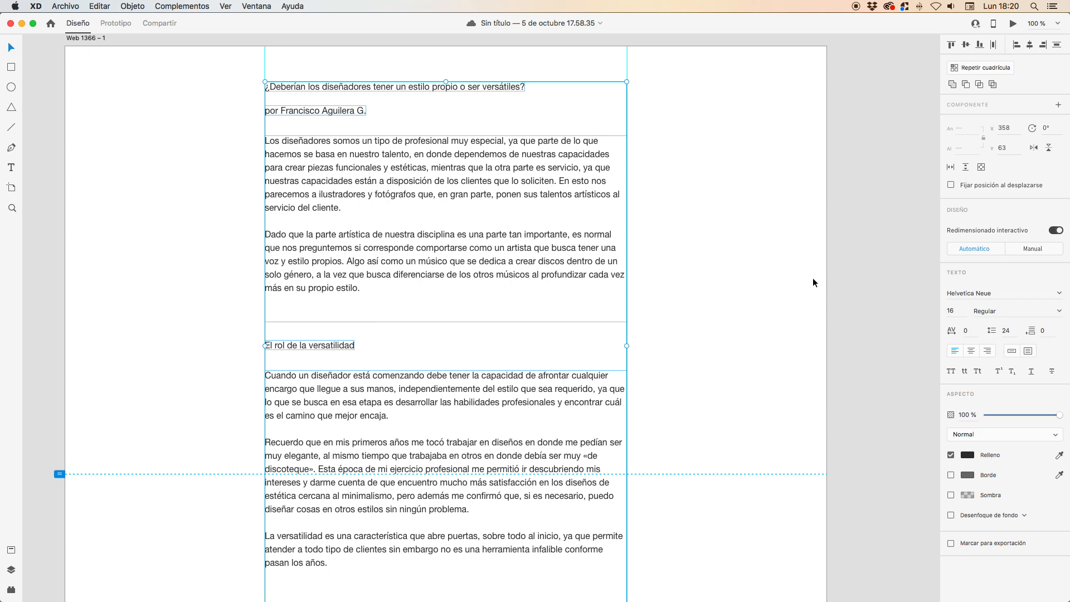
- Shorten both body text boxes to fit their text, making the upper one 282 high and the lower one 354 high
{"action": "left_click", "coordinate": [754, 257]}
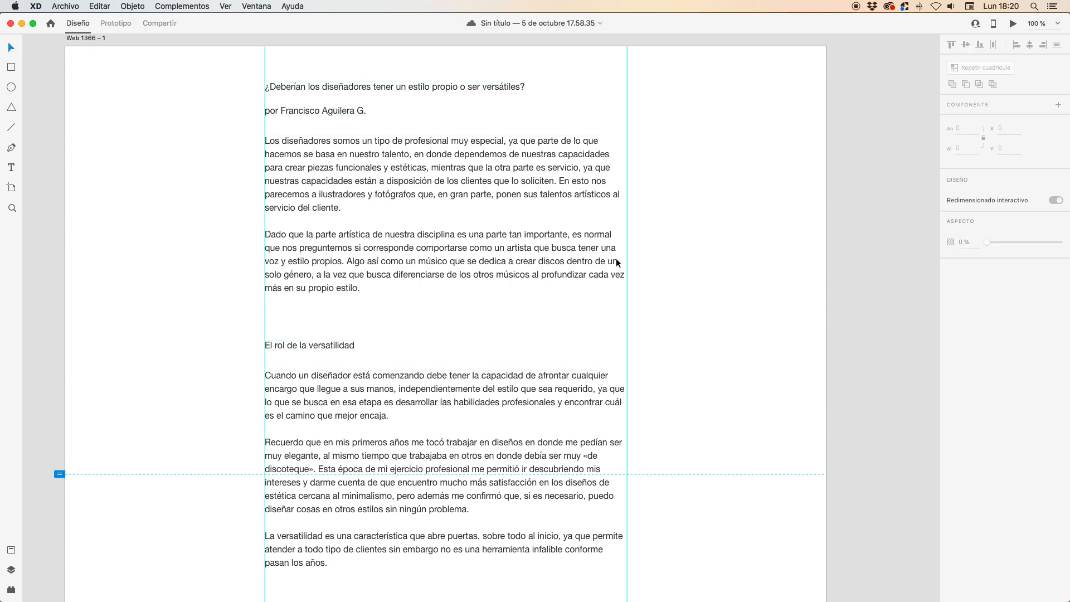
{"action": "left_click", "coordinate": [451, 265]}
{"action": "left_click_drag", "start_coordinate": [445, 322], "coordinate": [445, 293]}
{"action": "scroll", "coordinate": [413, 409], "scroll_direction": "down", "scroll_amount": 2}
{"action": "left_click", "coordinate": [415, 401]}
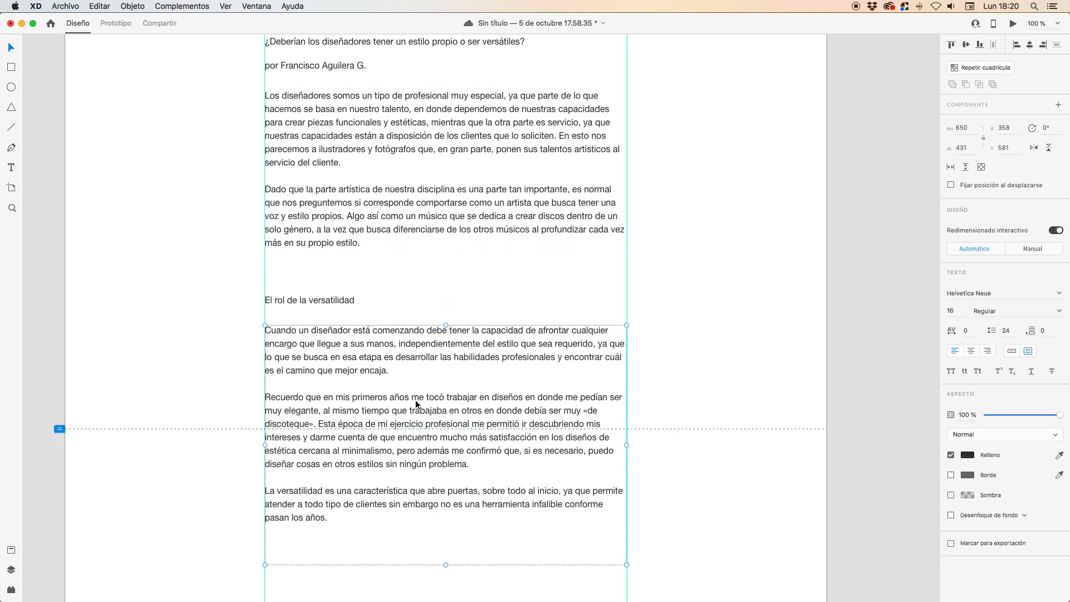
{"action": "left_click_drag", "start_coordinate": [446, 565], "coordinate": [449, 522]}
{"action": "scroll", "coordinate": [426, 409], "scroll_direction": "up", "scroll_amount": 5}
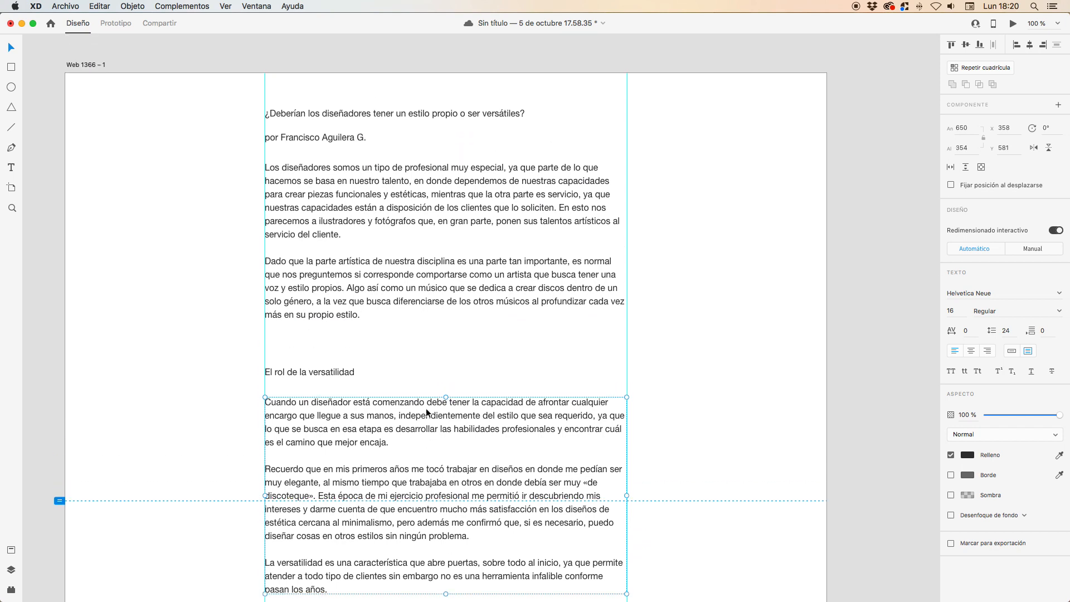
- Move the title, byline and first body text down closer to the subheading, placing the title at Y 110
{"action": "left_click_drag", "start_coordinate": [359, 205], "coordinate": [359, 228]}
{"action": "left_click", "coordinate": [346, 158]}
{"action": "left_click", "coordinate": [341, 183], "text": "shift"}
{"action": "left_click_drag", "start_coordinate": [341, 183], "coordinate": [341, 209]}
{"action": "left_click", "coordinate": [346, 182]}
{"action": "left_click", "coordinate": [343, 413], "text": "shift"}
{"action": "left_click", "coordinate": [382, 390]}
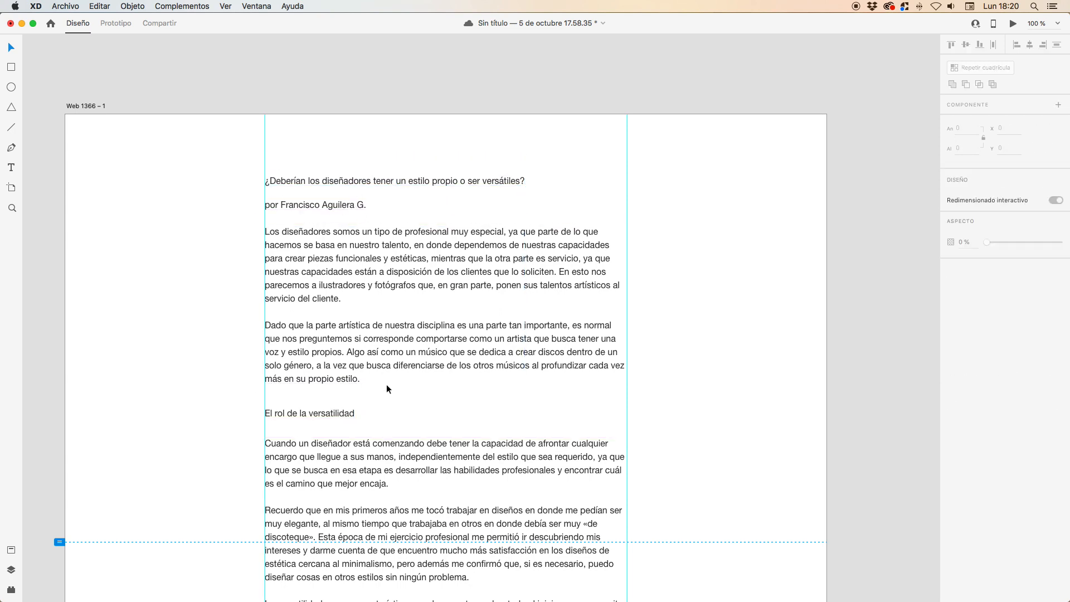
- Enlarge the title to font size 39 and fit it into a text area 650 wide and 110 high
{"action": "left_click", "coordinate": [389, 181]}
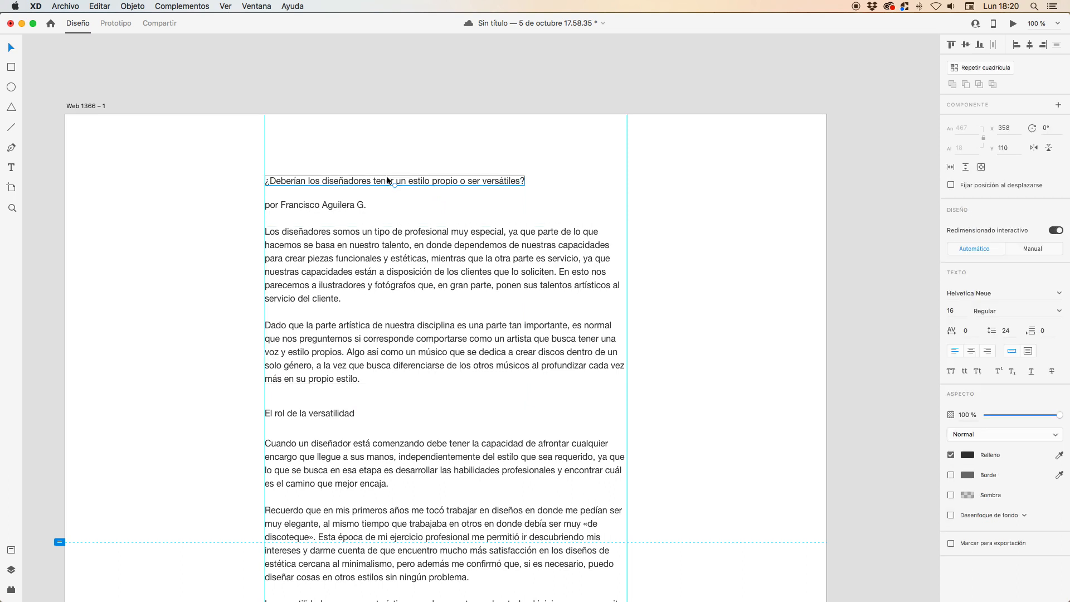
{"action": "left_click_drag", "start_coordinate": [394, 186], "coordinate": [598, 180]}
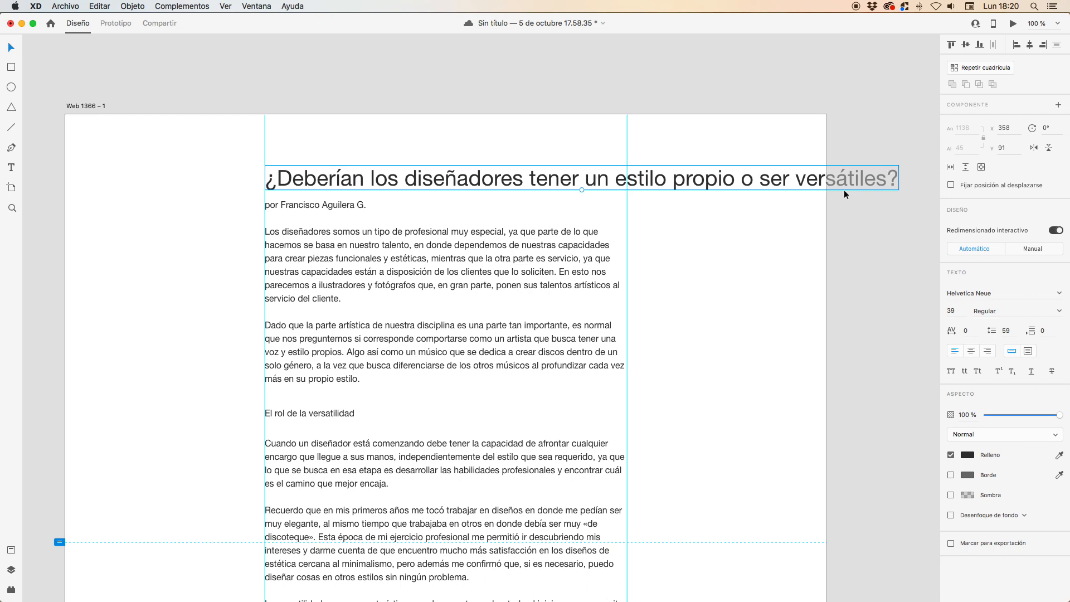
{"action": "left_click", "coordinate": [1028, 350]}
{"action": "left_click_drag", "start_coordinate": [889, 188], "coordinate": [626, 187]}
{"action": "left_click_drag", "start_coordinate": [446, 189], "coordinate": [445, 226]}
- Move the byline, both body texts and the subheading down together, clear of the two-line title
{"action": "left_click", "coordinate": [265, 206]}
{"action": "left_click", "coordinate": [274, 206]}
{"action": "left_click", "coordinate": [293, 245], "text": "shift"}
{"action": "left_click", "coordinate": [320, 415], "text": "shift"}
{"action": "left_click", "coordinate": [340, 444], "text": "shift"}
{"action": "left_click_drag", "start_coordinate": [372, 284], "coordinate": [373, 314]}
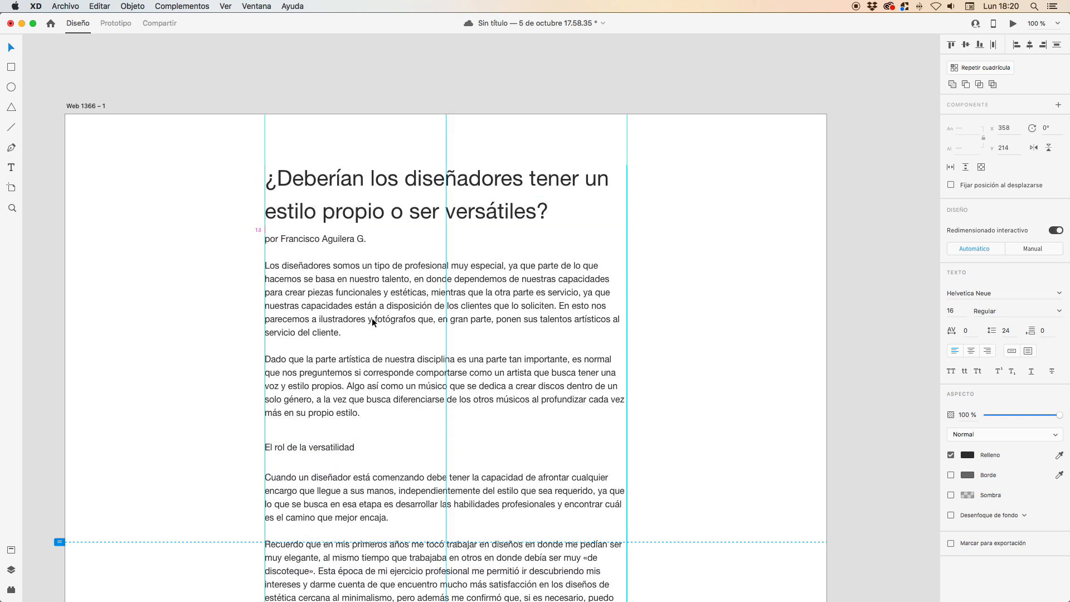
{"action": "left_click", "coordinate": [722, 303]}
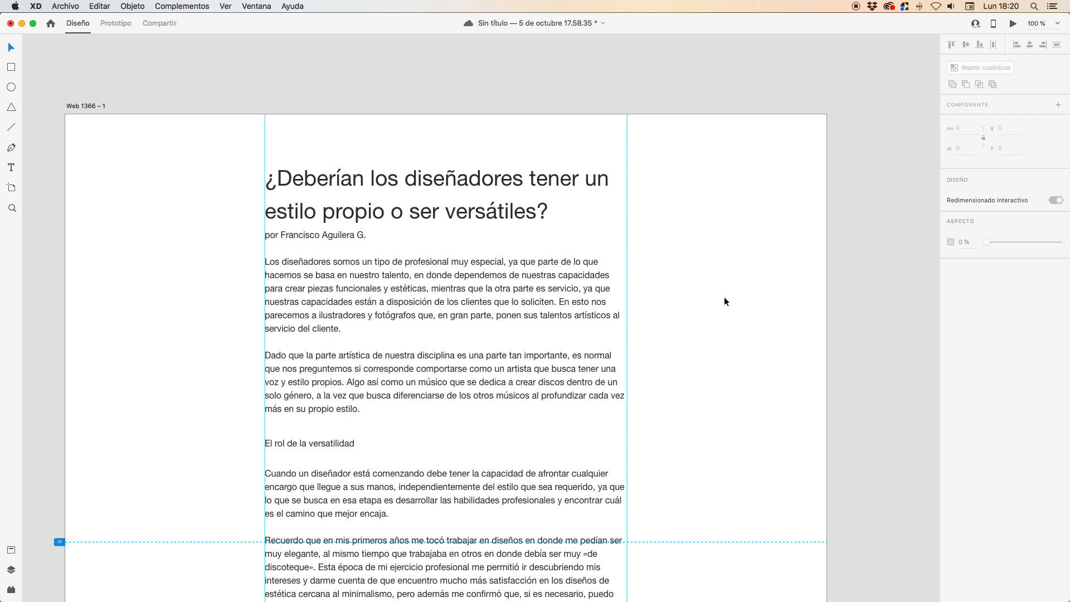
- Lower the byline, body texts and subheading together to Y 218 and save the document
{"action": "scroll", "coordinate": [724, 296], "scroll_direction": "down", "scroll_amount": 2}
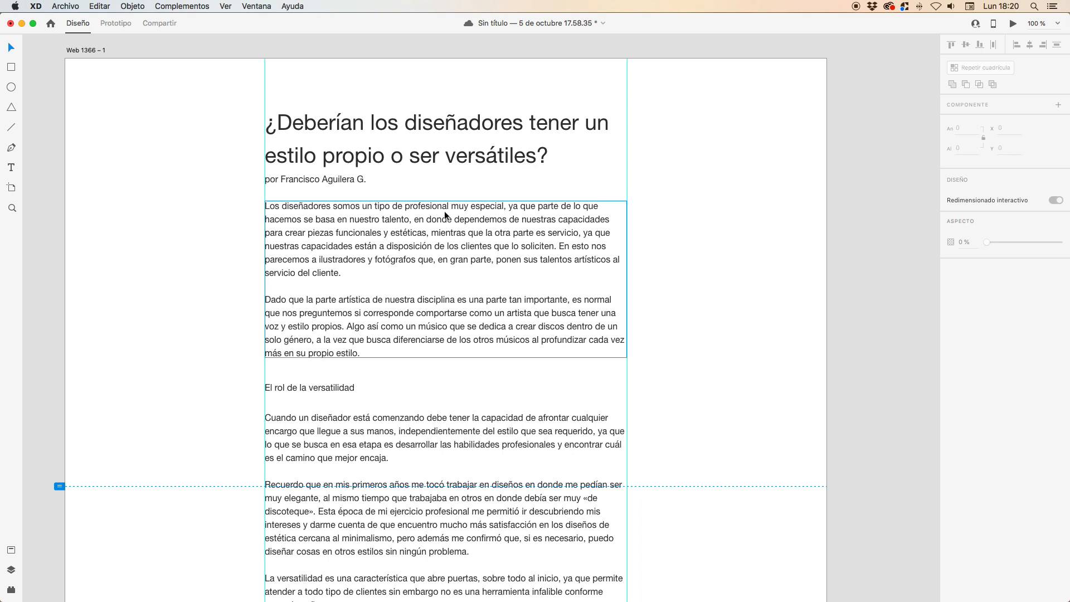
{"action": "left_click", "coordinate": [346, 179]}
{"action": "left_click", "coordinate": [324, 389], "text": "shift"}
{"action": "key", "text": "Escape"}
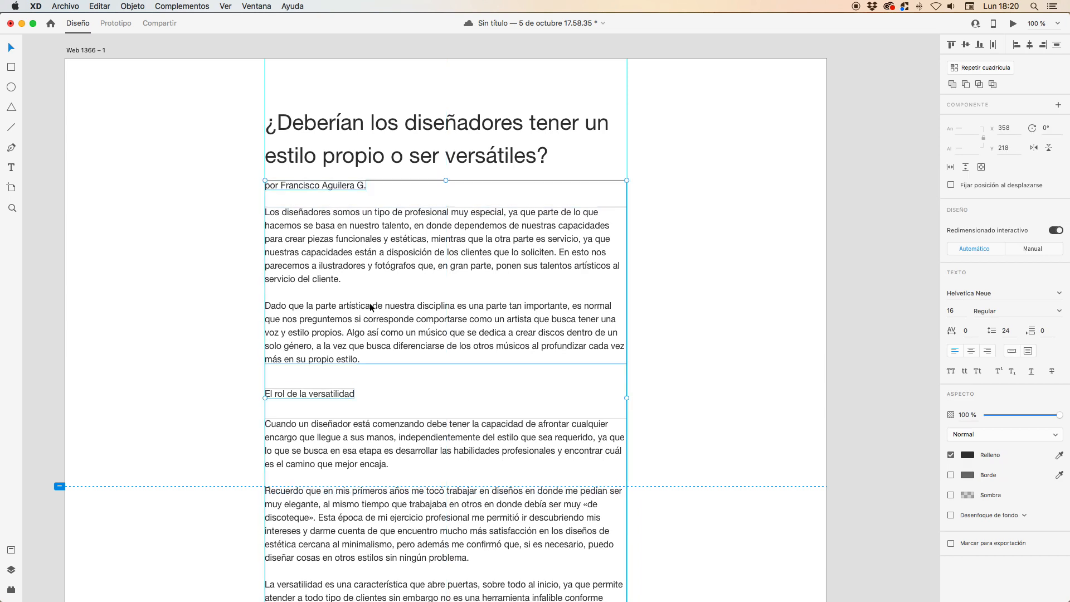
{"action": "left_click", "coordinate": [694, 296]}
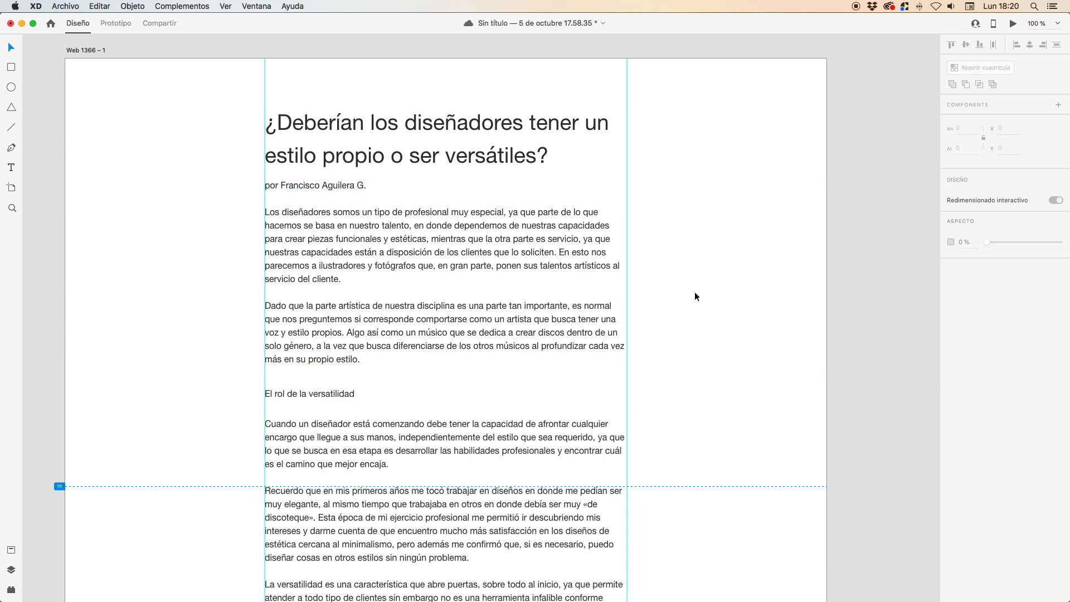
{"action": "left_click", "coordinate": [504, 164]}
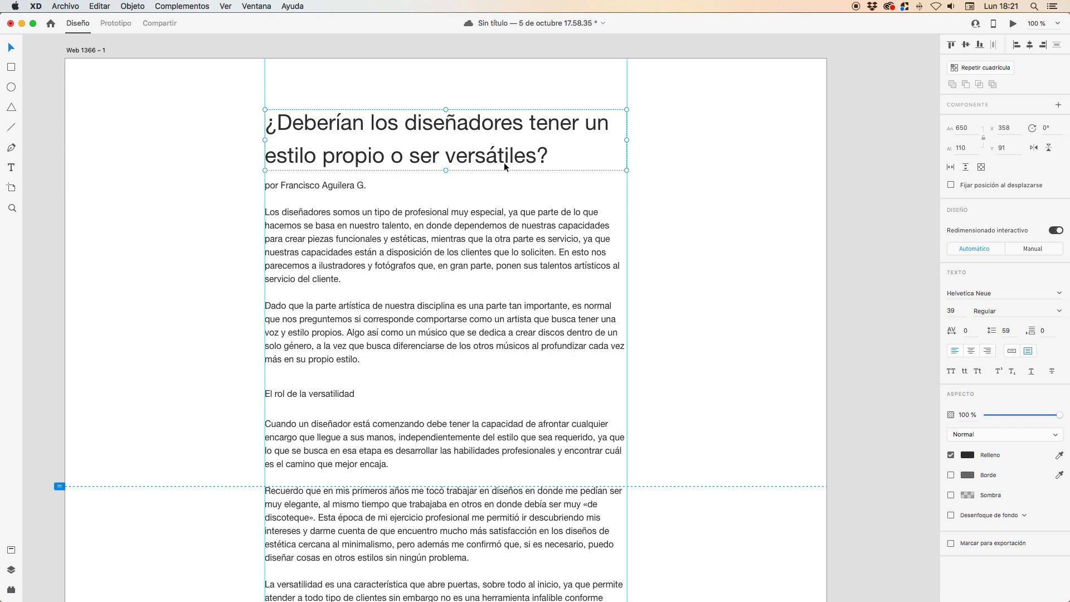
{"action": "key", "text": "super+s"}
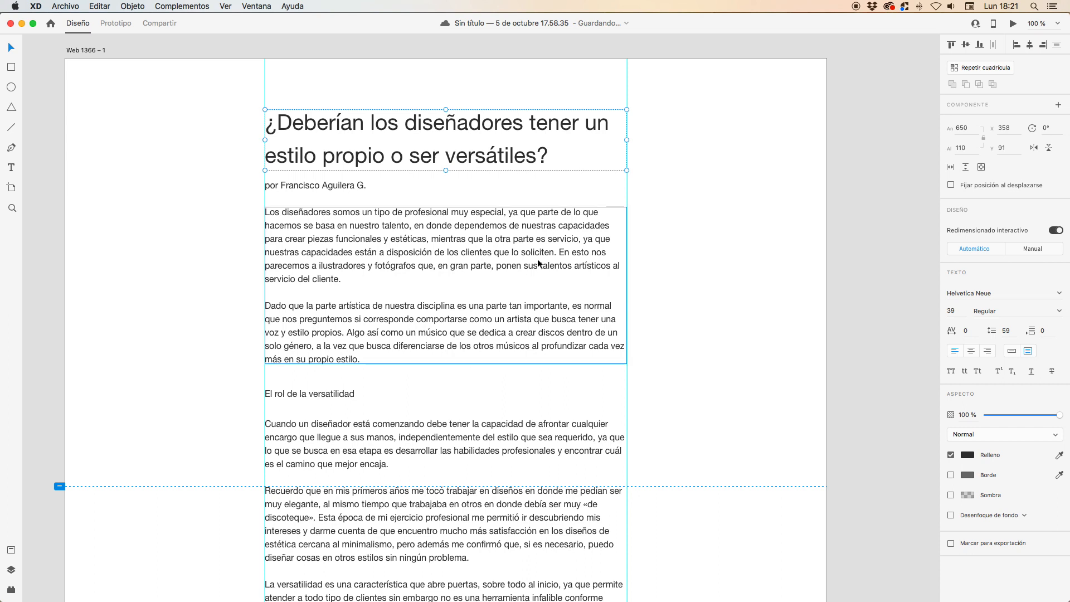
- Set the title's font size to 40 and save the document
{"action": "left_click", "coordinate": [540, 243]}
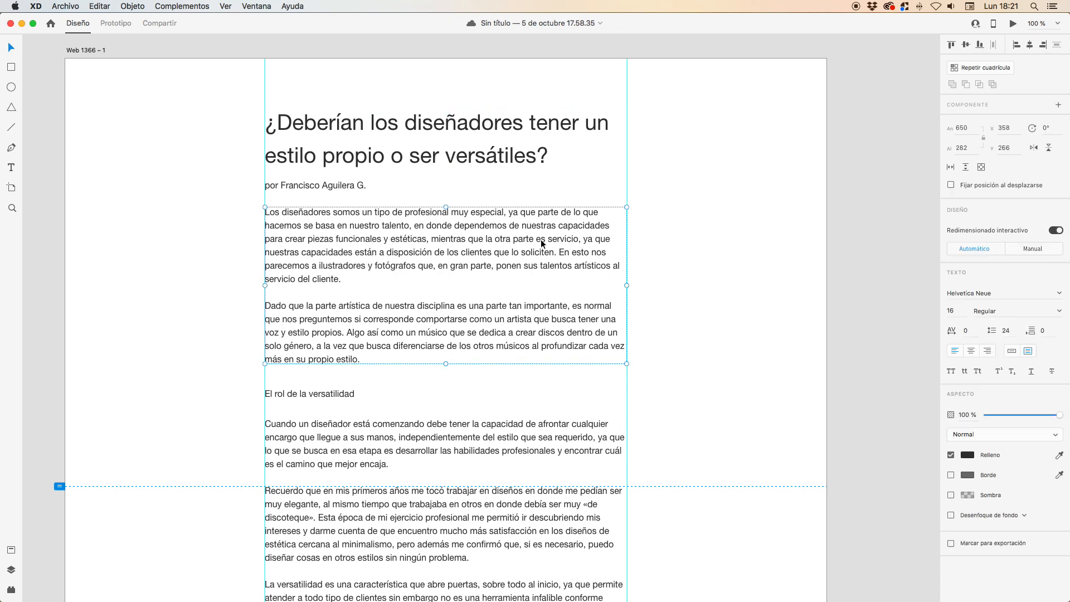
{"action": "left_click", "coordinate": [529, 148]}
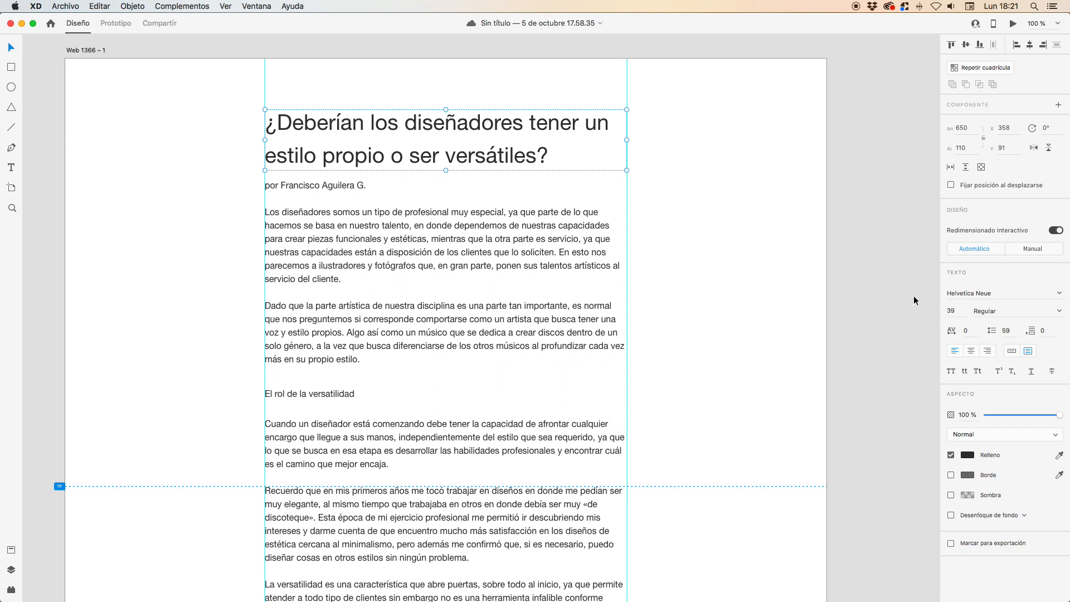
{"action": "left_click", "coordinate": [960, 310]}
{"action": "key", "text": "Up"}
{"action": "key", "text": "Down"}
{"action": "key", "text": "Down"}
{"action": "key", "text": "Up"}
{"action": "key", "text": "Up"}
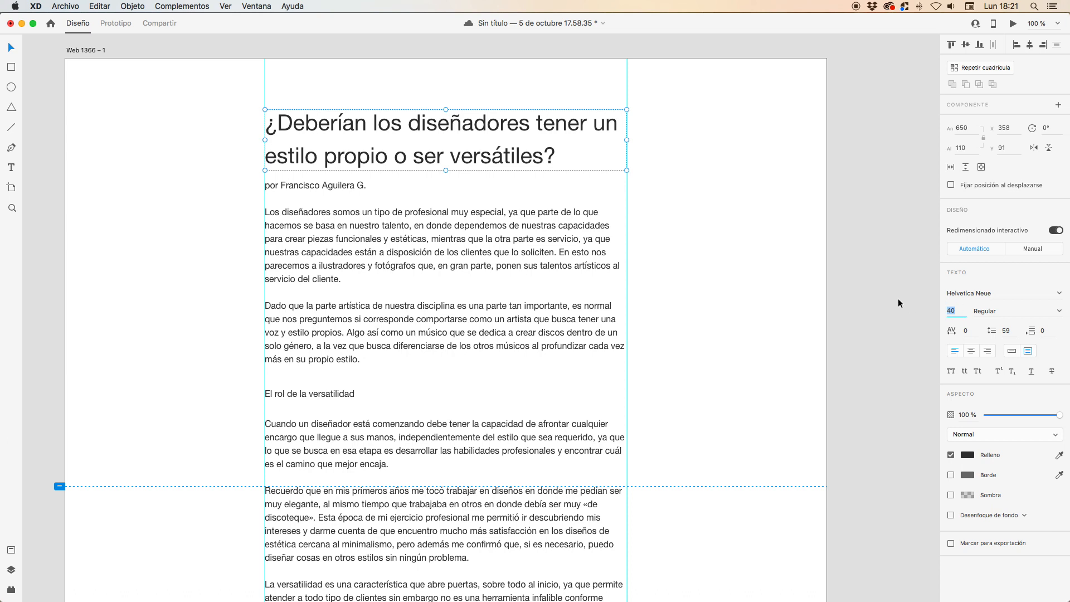
{"action": "key", "text": "super+s"}
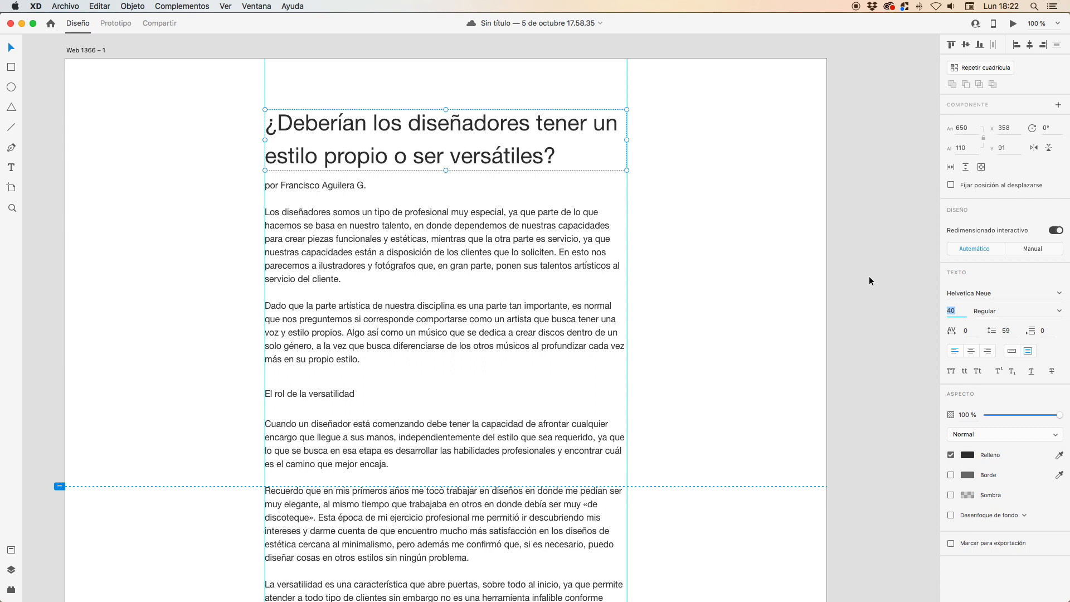
- Try a line spacing of 50 on the title
{"action": "left_click", "coordinate": [997, 331]}
{"action": "type", "text": "40"}
{"action": "key", "text": "Return"}
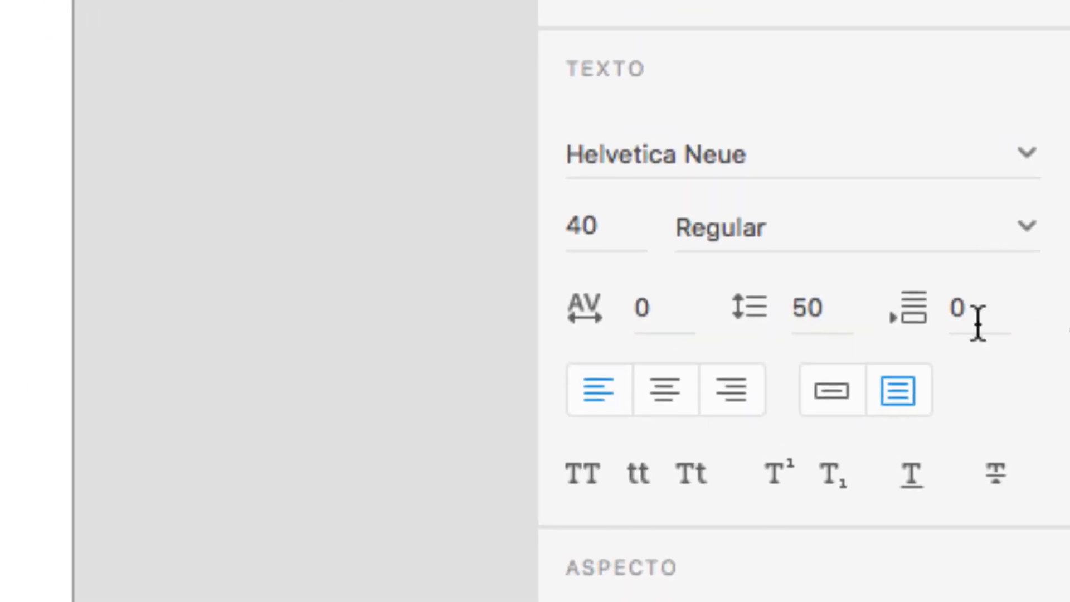
- Try a line spacing of 40*1.2 on the title
{"action": "left_click", "coordinate": [846, 306]}
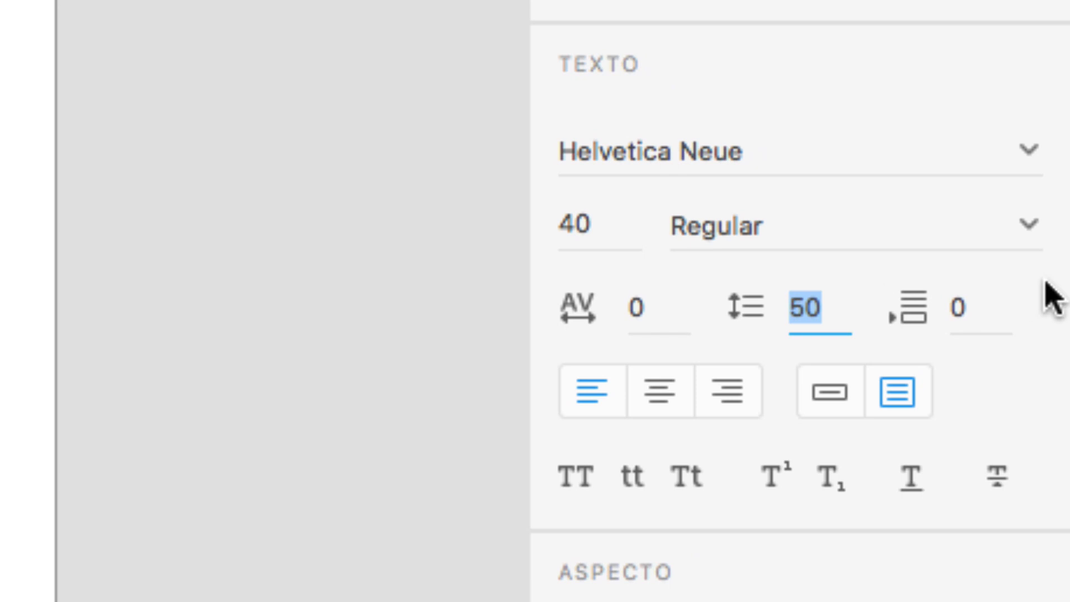
{"action": "type", "text": "40"}
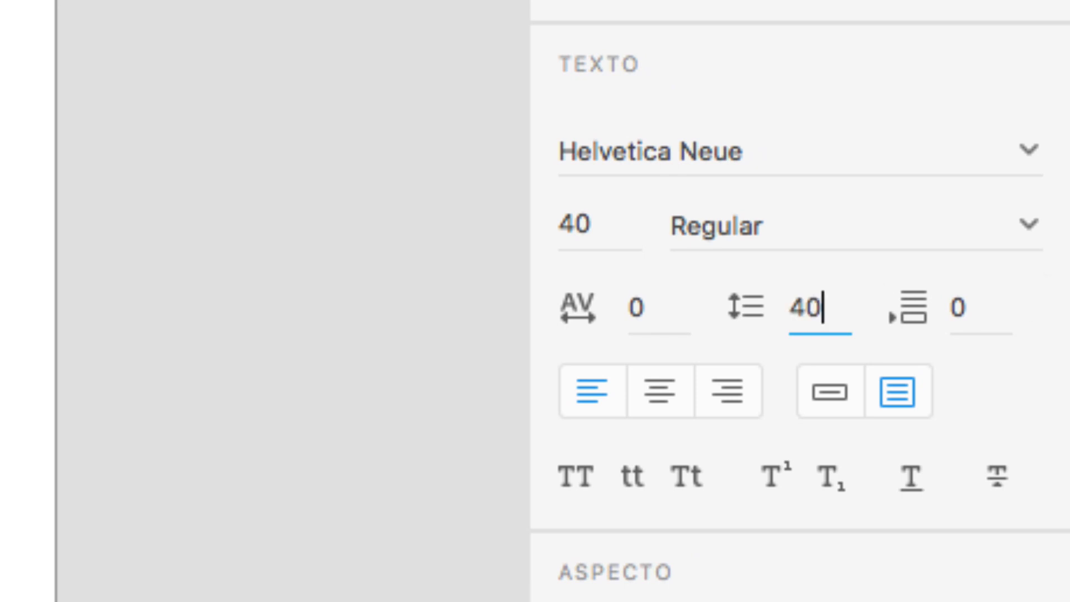
{"action": "type", "text": "*1.2"}
{"action": "key", "text": "Return"}
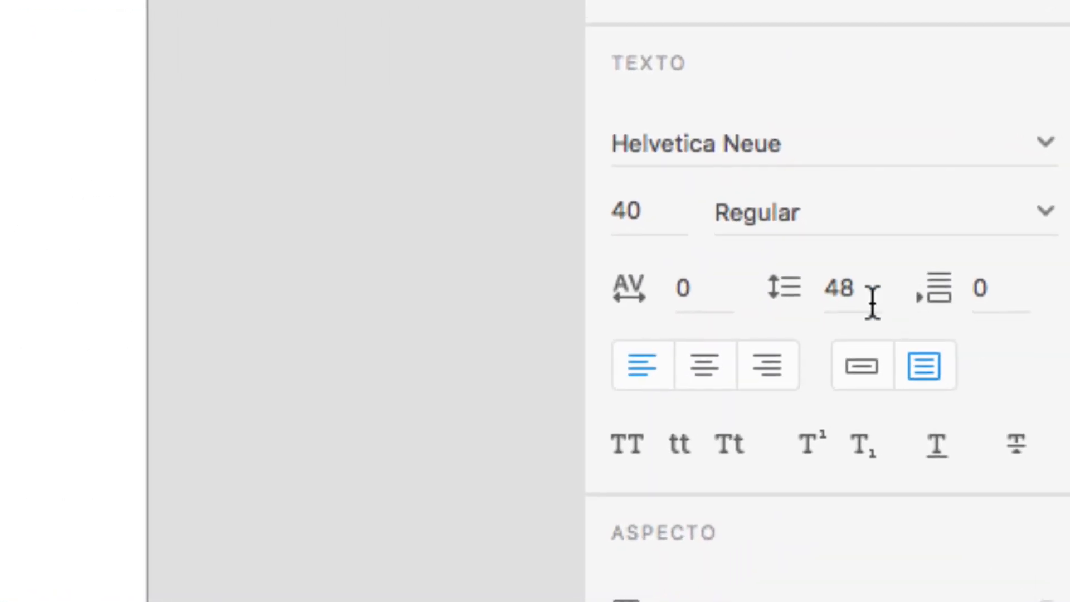
- Set the title's line spacing to 40*1.3 and move the byline up to Y 204
{"action": "left_click", "coordinate": [991, 311]}
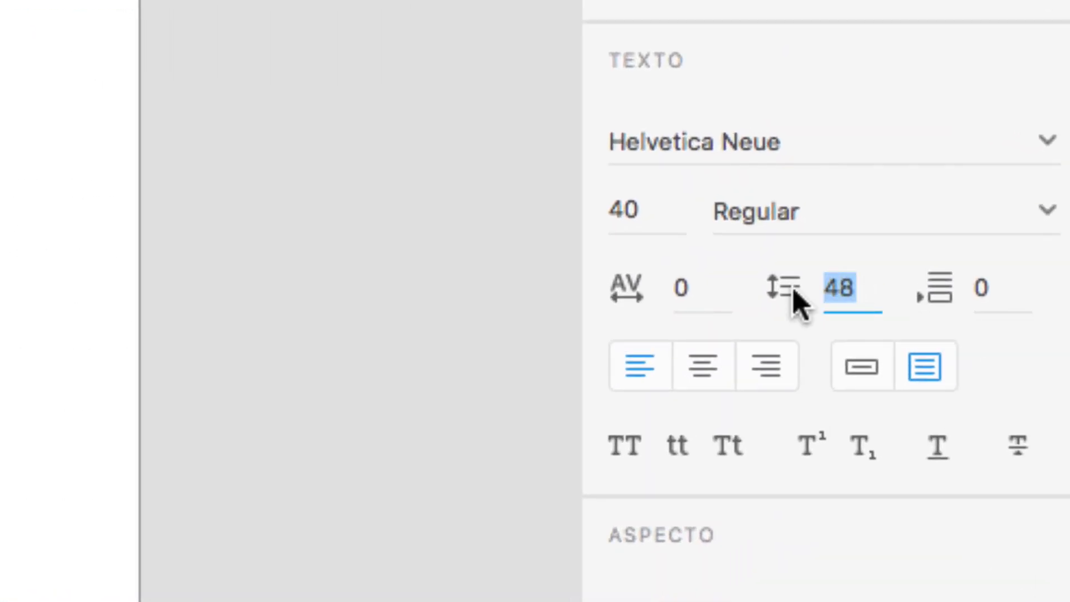
{"action": "type", "text": "40*1."}
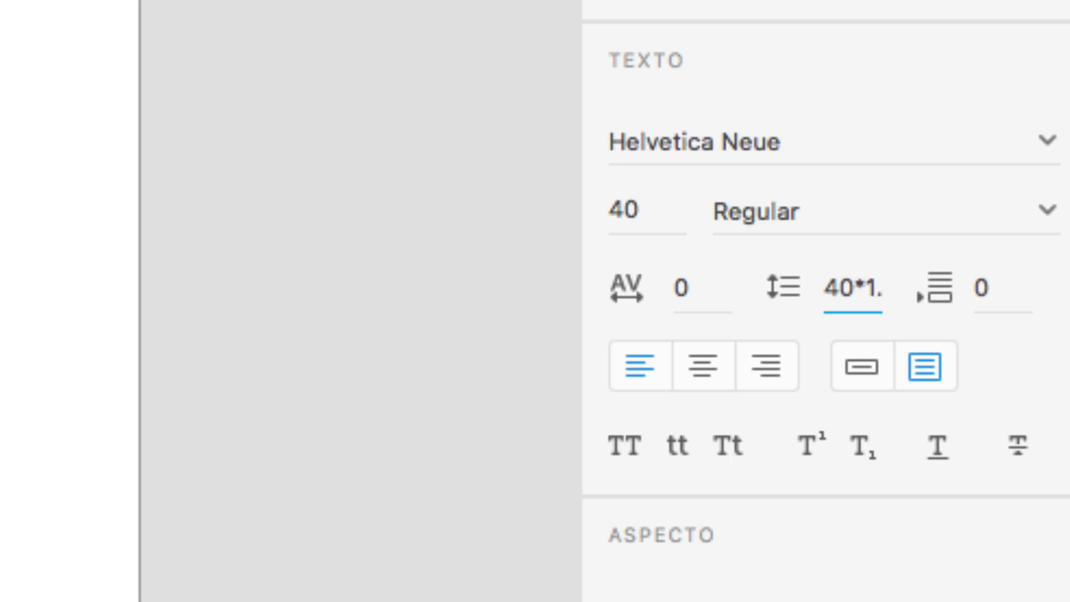
{"action": "type", "text": "3"}
{"action": "key", "text": "Return"}
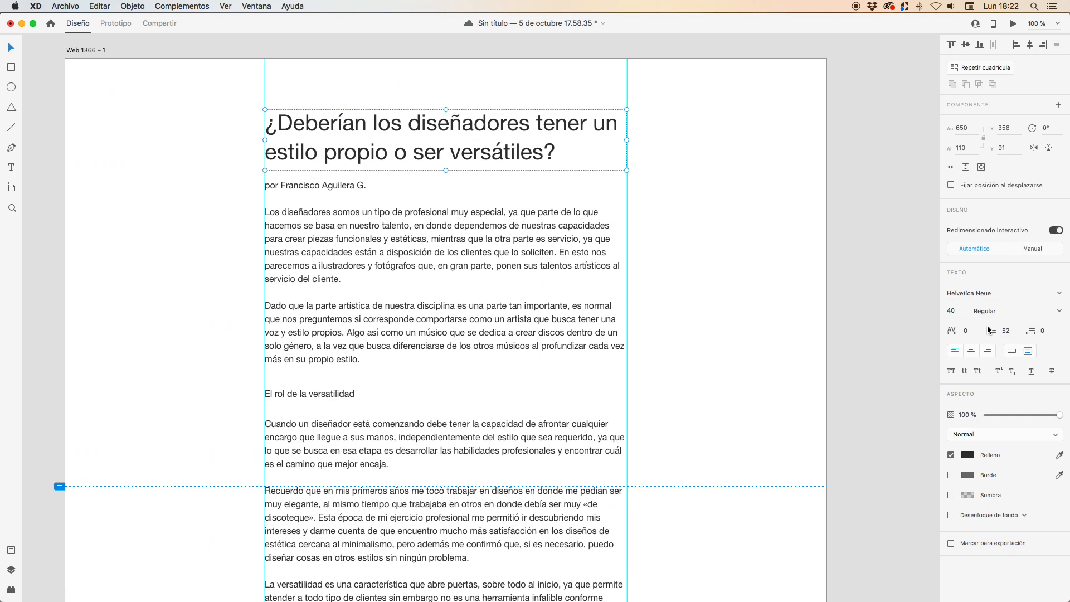
{"action": "left_click_drag", "start_coordinate": [349, 185], "coordinate": [347, 179]}
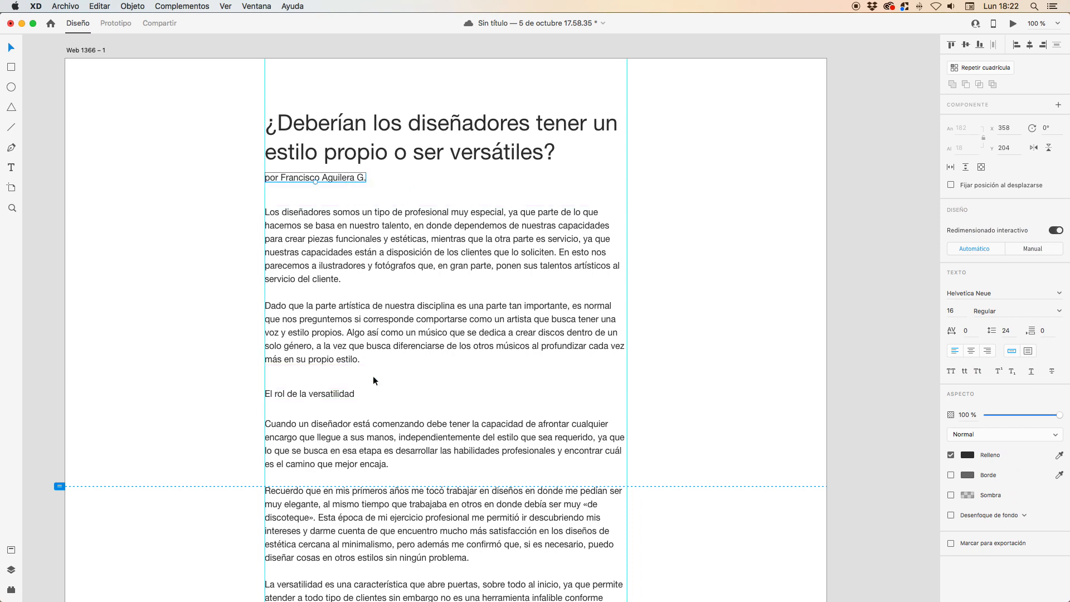
- Try a font size of 20 on the subheading "El rol de la versatilidad"
{"action": "left_click", "coordinate": [337, 398]}
{"action": "scroll", "coordinate": [390, 370], "scroll_direction": "down", "scroll_amount": 3}
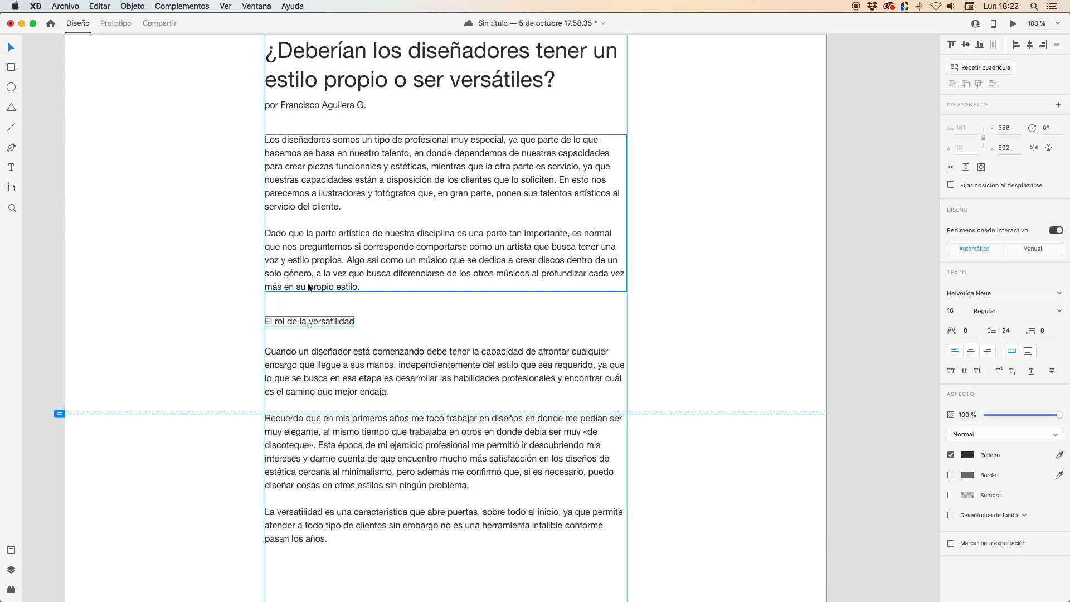
{"action": "left_click", "coordinate": [970, 314]}
{"action": "key", "text": "Up"}
{"action": "key", "text": "Up"}
{"action": "key", "text": "Up"}
{"action": "key", "text": "Up"}
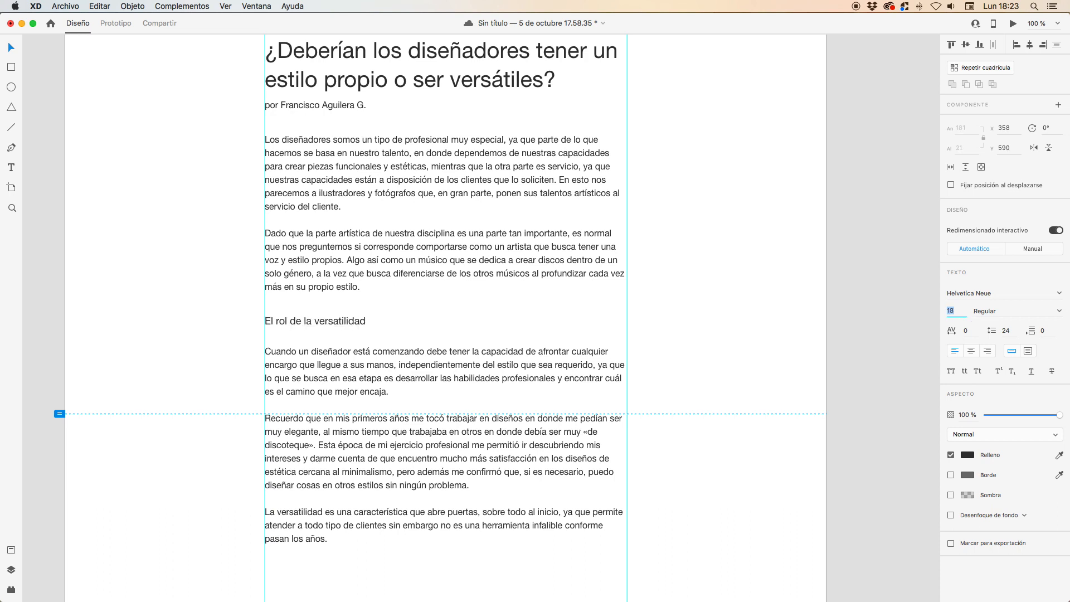
{"action": "left_click", "coordinate": [899, 304]}
{"action": "scroll", "coordinate": [724, 307], "scroll_direction": "down", "scroll_amount": 2}
{"action": "scroll", "coordinate": [694, 308], "scroll_direction": "up", "scroll_amount": 2}
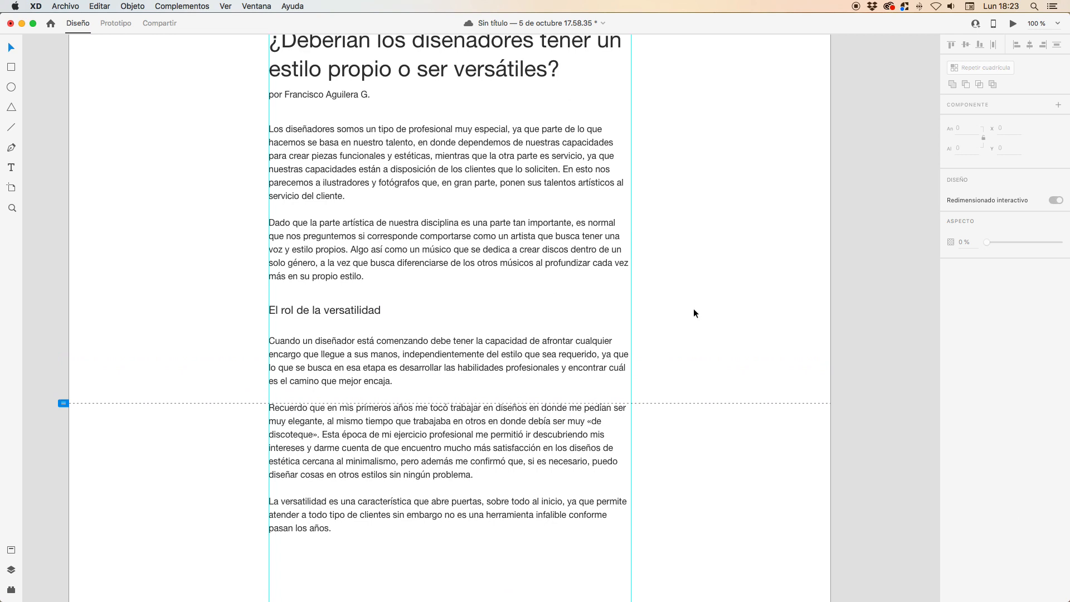
- Reduce the subheading's font size to 18 and save the document
{"action": "left_click", "coordinate": [379, 311]}
{"action": "left_click", "coordinate": [960, 311]}
{"action": "key", "text": "Down"}
{"action": "key", "text": "Down"}
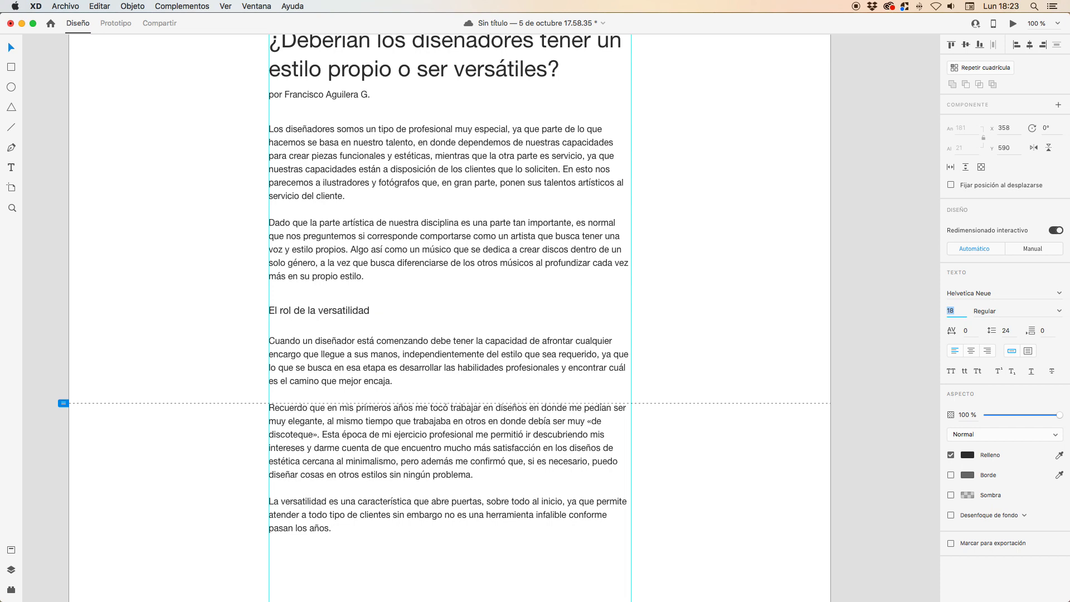
{"action": "left_click", "coordinate": [732, 273]}
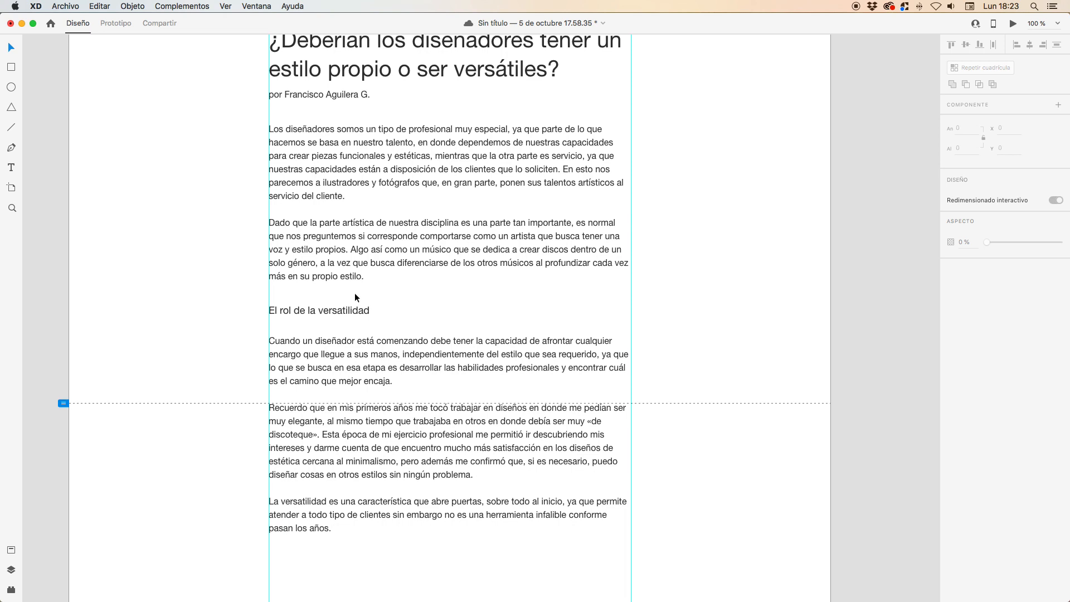
{"action": "key", "text": "super+s"}
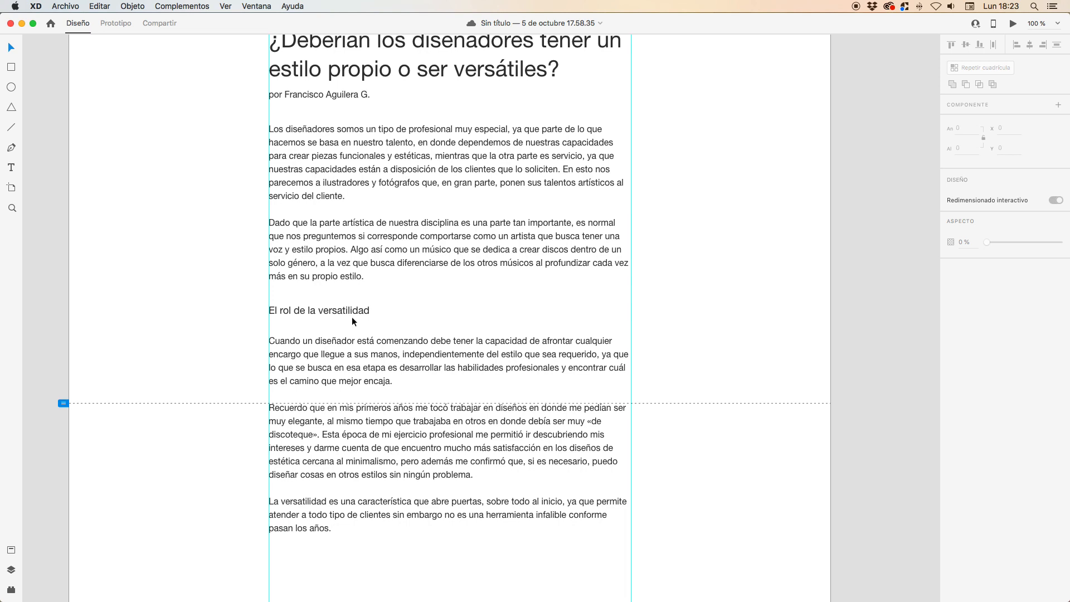
- Try a font size of 25 on the subheading "El rol de la versatilidad"
{"action": "left_click", "coordinate": [351, 313]}
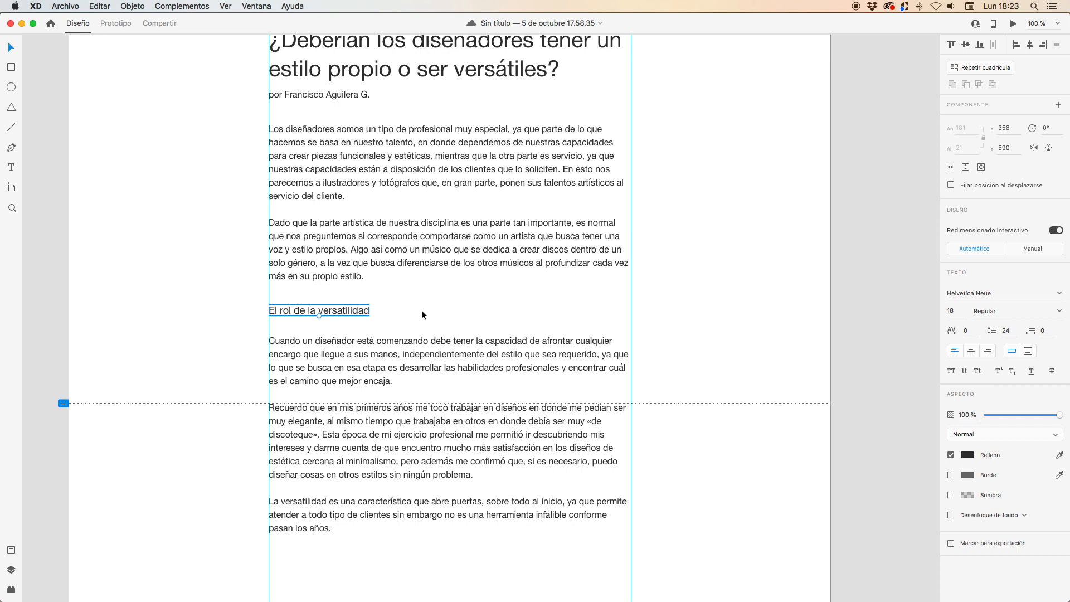
{"action": "left_click", "coordinate": [958, 311]}
{"action": "key", "text": "Up"}
{"action": "key", "text": "Up"}
{"action": "key", "text": "Up"}
{"action": "key", "text": "Up"}
{"action": "key", "text": "Up"}
{"action": "key", "text": "Up"}
{"action": "key", "text": "Up"}
{"action": "key", "text": "Up"}
{"action": "key", "text": "Down"}
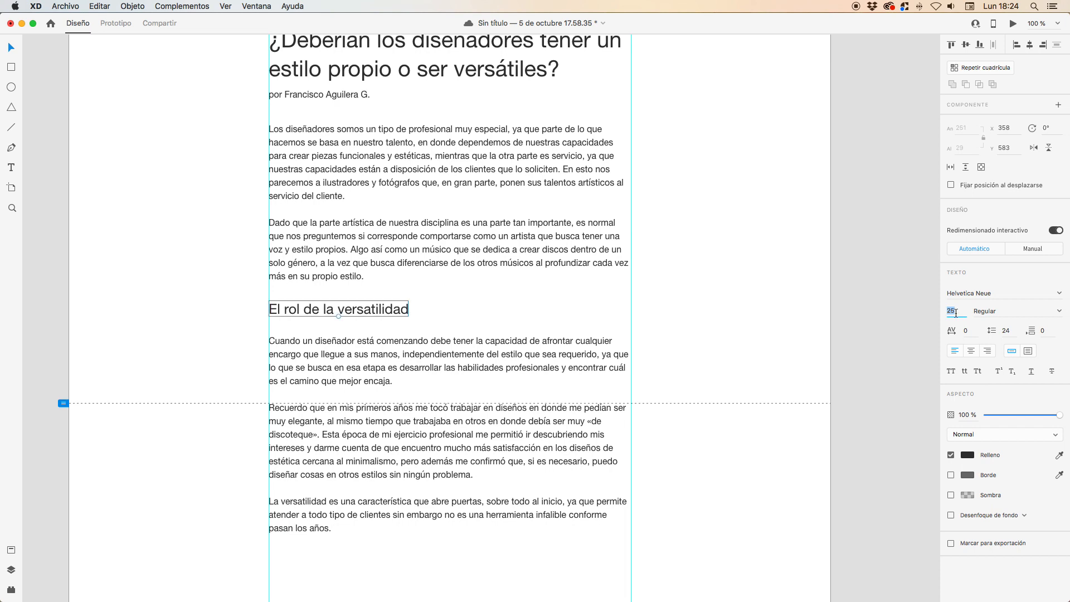
{"action": "left_click", "coordinate": [780, 303]}
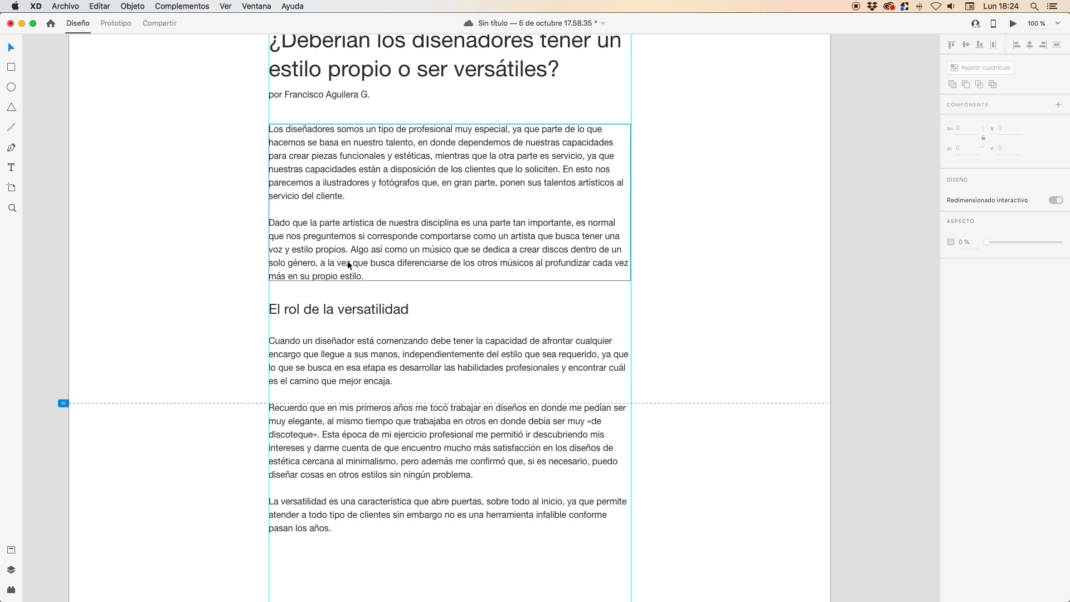
- Set the subheading "El rol de la versatilidad" to font size 20 with the Bold weight
{"action": "left_click", "coordinate": [360, 314]}
{"action": "left_click", "coordinate": [951, 312]}
{"action": "key", "text": "Down"}
{"action": "key", "text": "Down"}
{"action": "key", "text": "Down"}
{"action": "key", "text": "Down"}
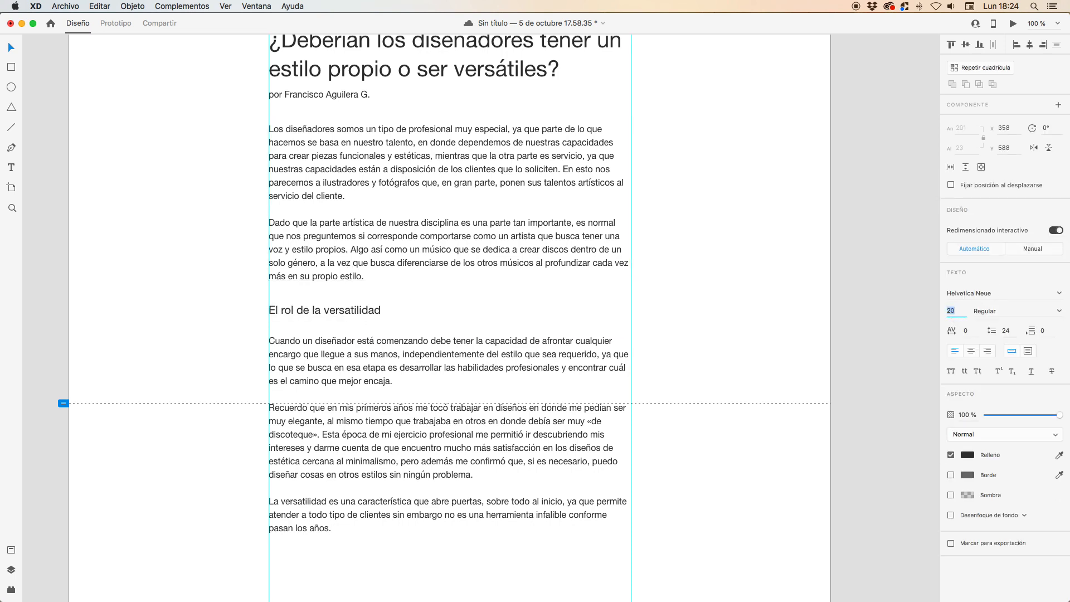
{"action": "left_click", "coordinate": [1059, 311]}
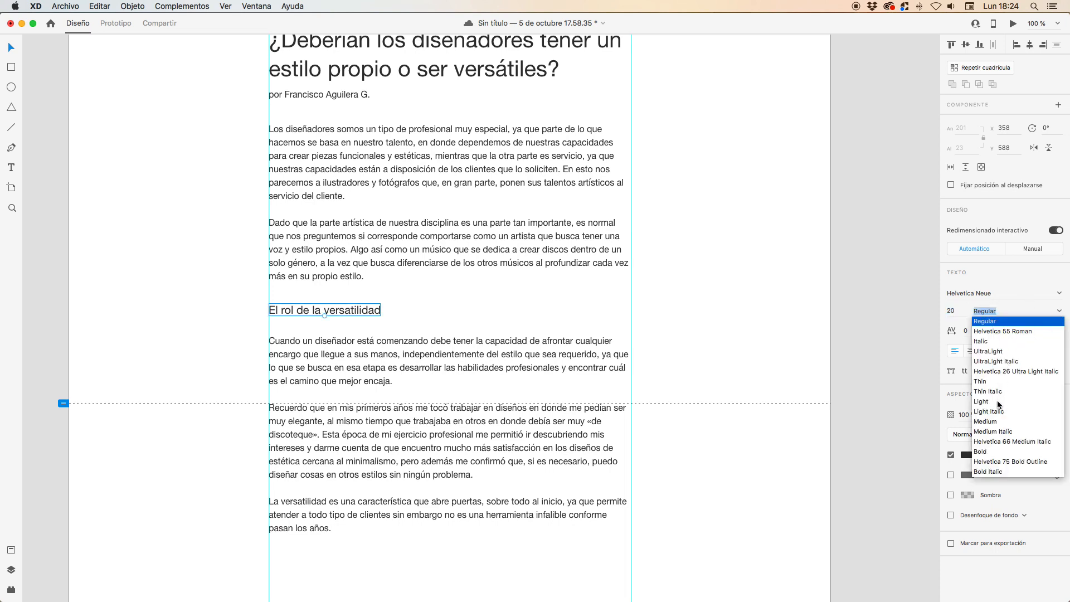
{"action": "left_click", "coordinate": [997, 451]}
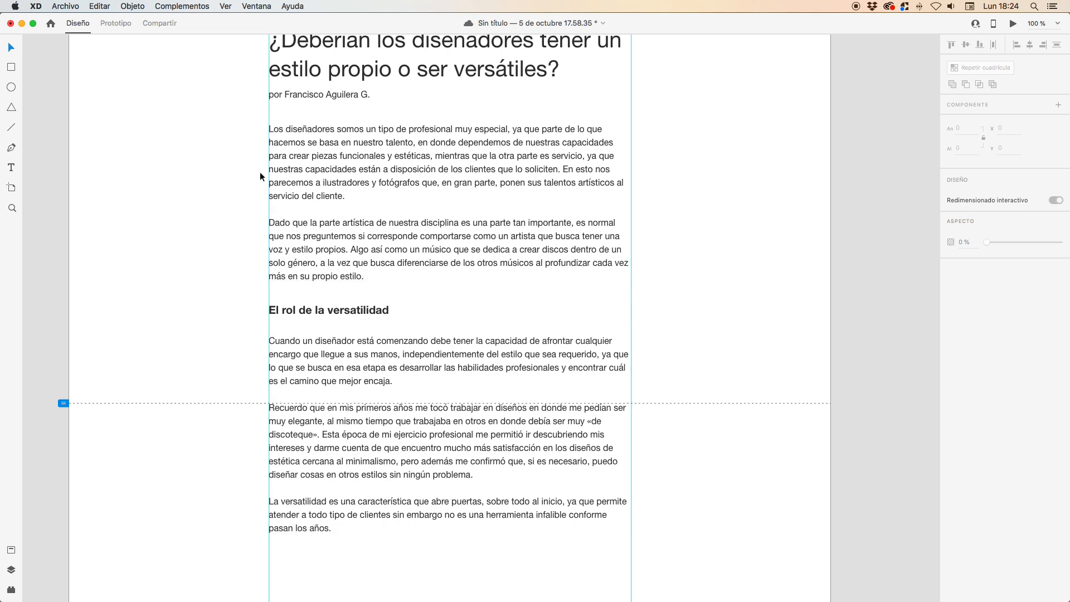
- Move the byline under the title down slightly to Y 206
{"action": "scroll", "coordinate": [284, 162], "scroll_direction": "up", "scroll_amount": 2}
{"action": "left_click", "coordinate": [304, 139]}
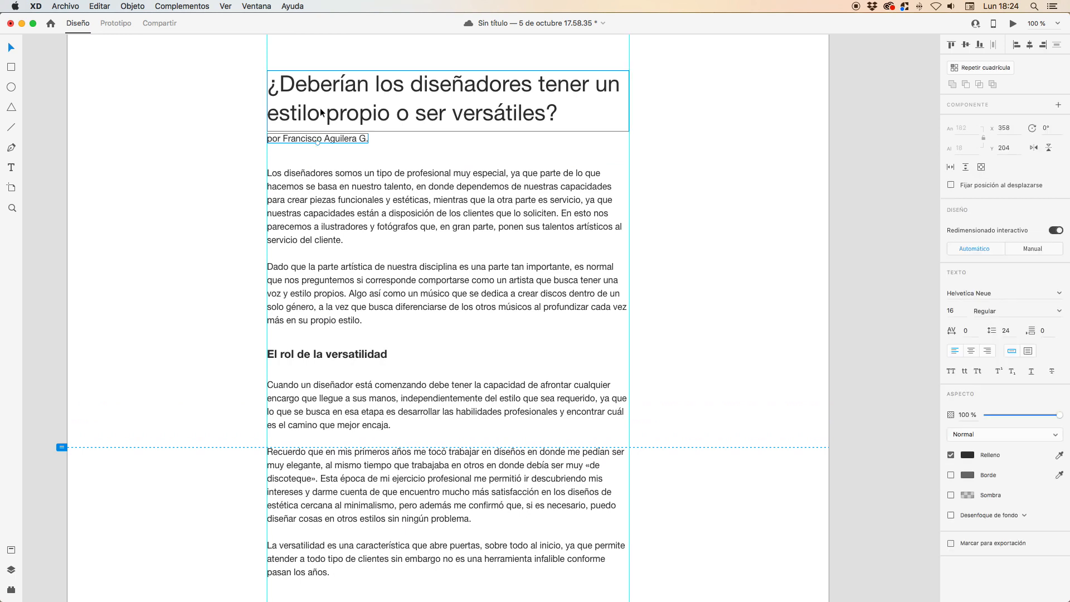
{"action": "scroll", "coordinate": [321, 113], "scroll_direction": "up", "scroll_amount": 3}
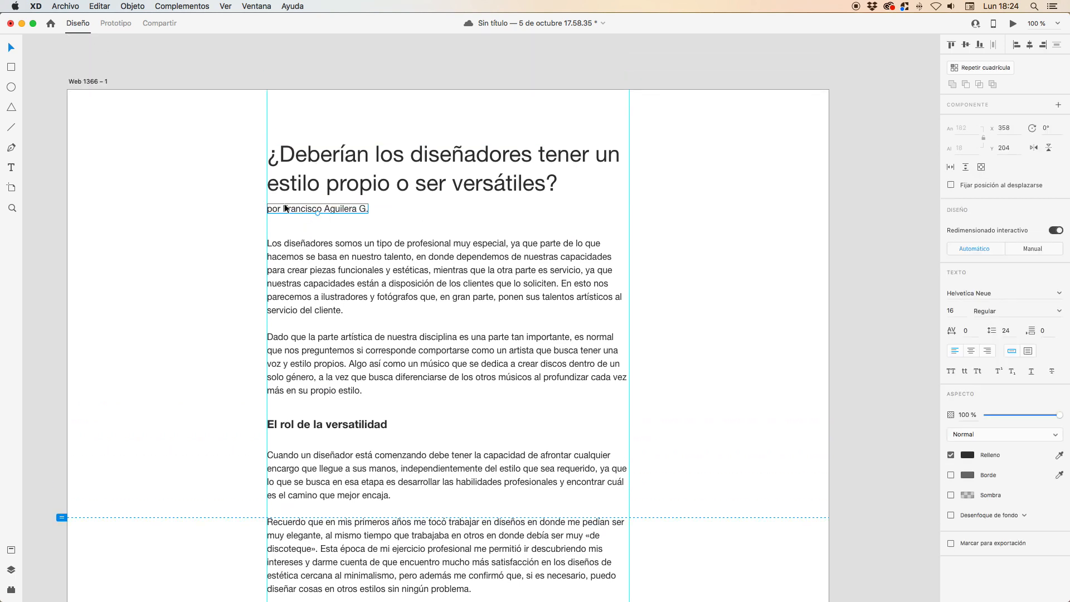
{"action": "scroll", "coordinate": [284, 208], "scroll_direction": "up", "scroll_amount": 5}
{"action": "left_click_drag", "start_coordinate": [282, 216], "coordinate": [282, 217]}
{"action": "scroll", "coordinate": [382, 232], "scroll_direction": "down", "scroll_amount": 5}
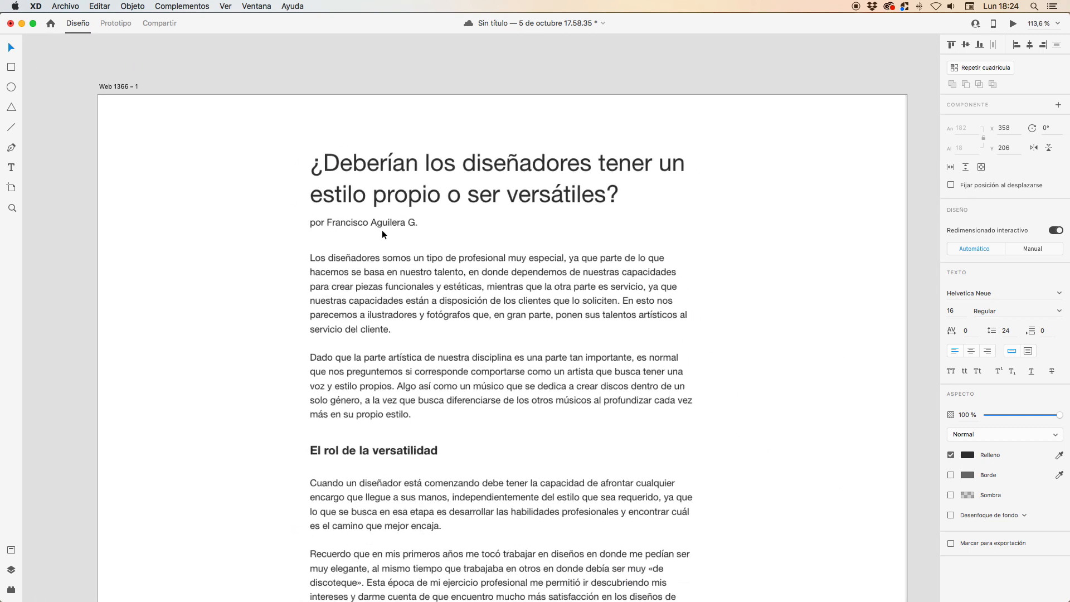
{"action": "scroll", "coordinate": [382, 230], "scroll_direction": "down", "scroll_amount": 2}
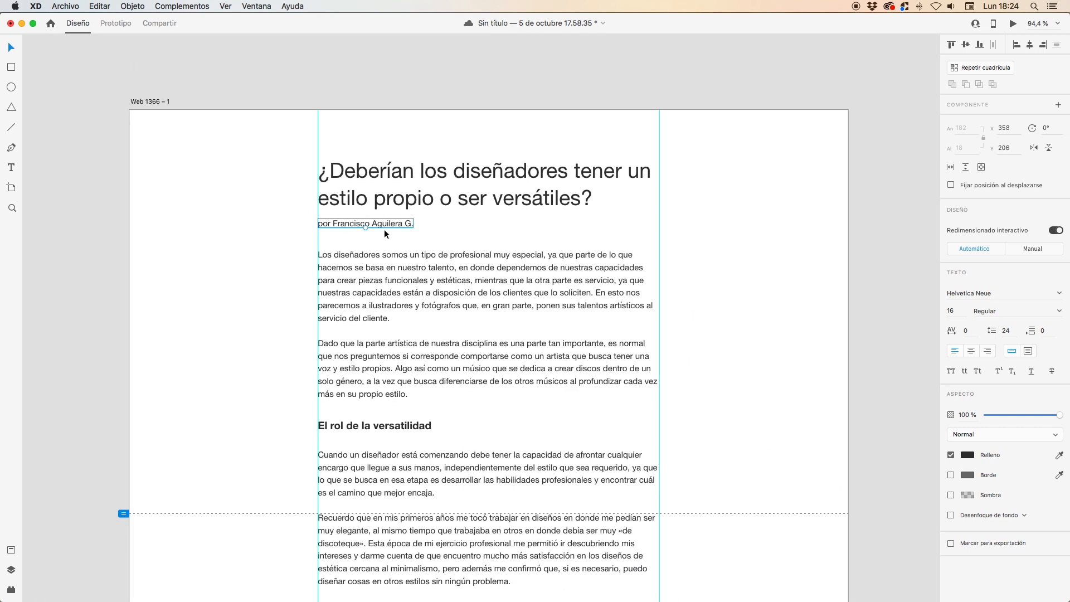
- Try a font size of 14 on the byline and return it to 16
{"action": "left_click", "coordinate": [964, 311]}
{"action": "key", "text": "Down"}
{"action": "key", "text": "Down"}
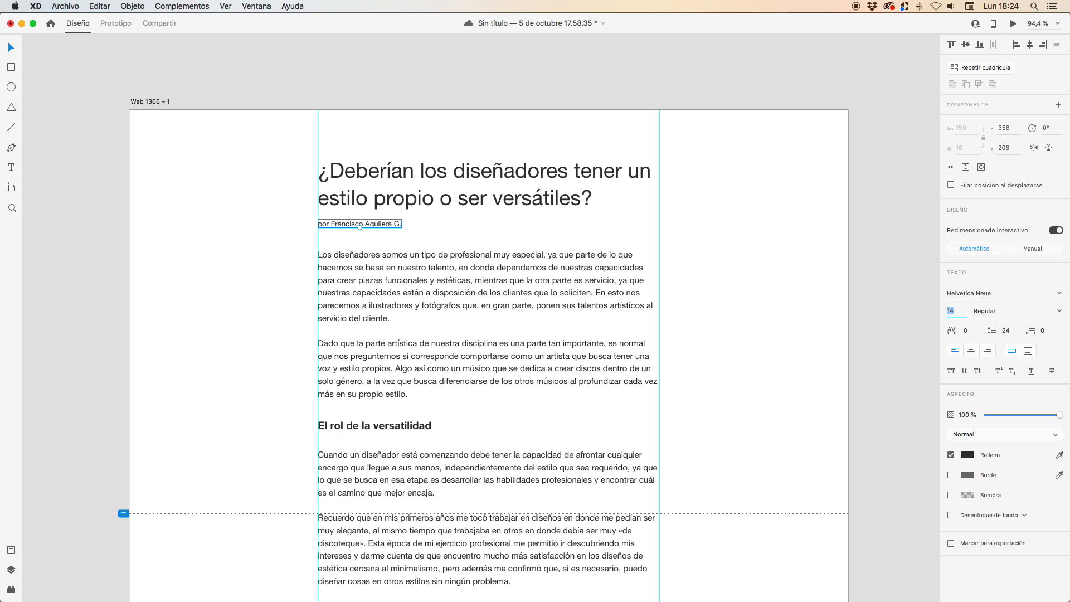
{"action": "key", "text": "Up"}
{"action": "key", "text": "Up"}
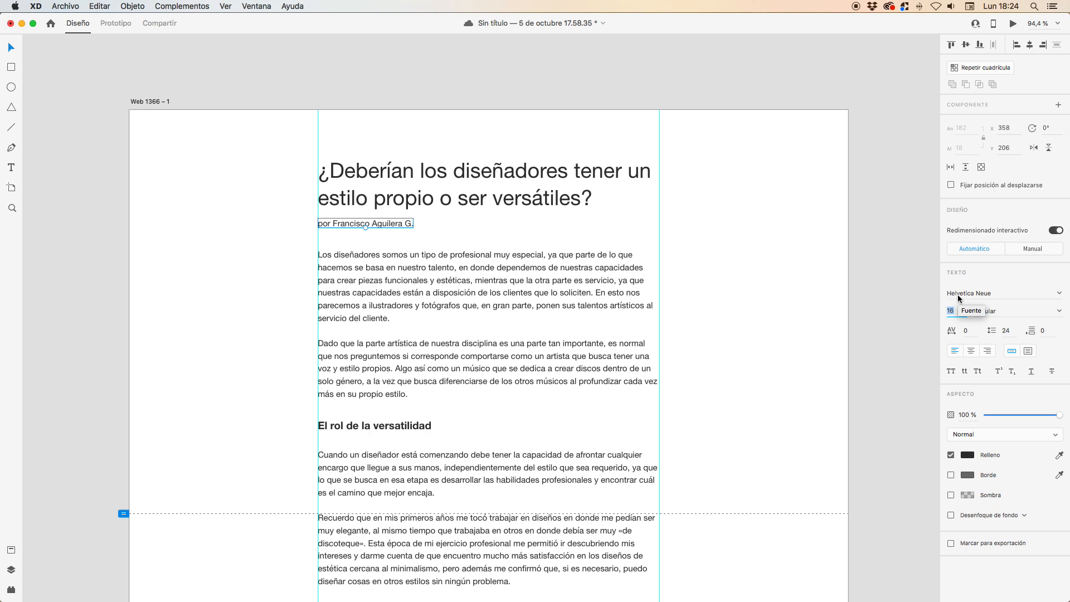
- Lower the byline's opacity to 52% and deselect it
{"action": "left_click", "coordinate": [1025, 415]}
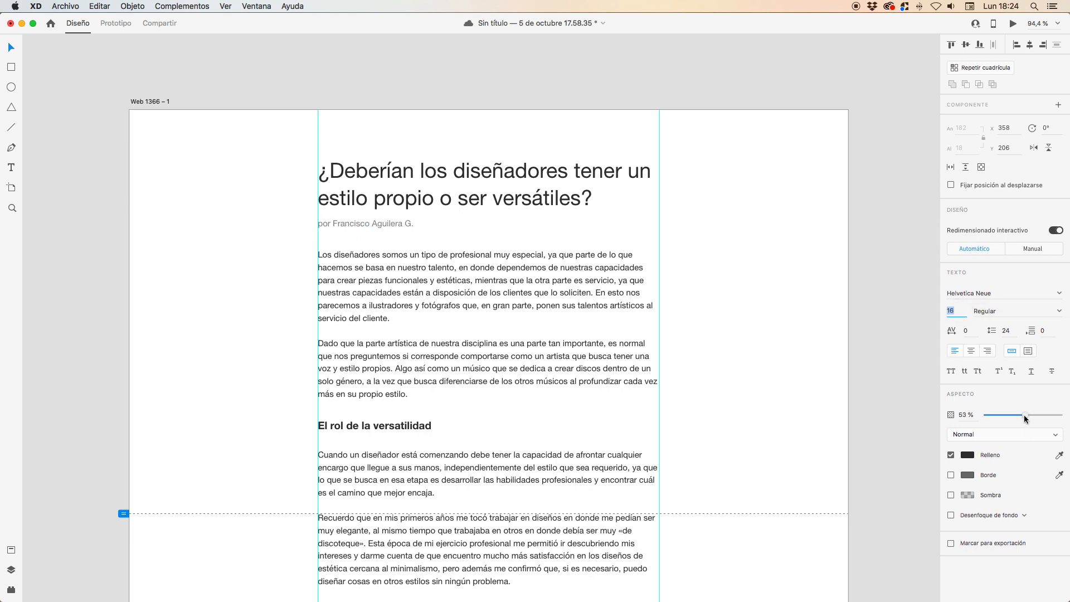
{"action": "left_click", "coordinate": [791, 319]}
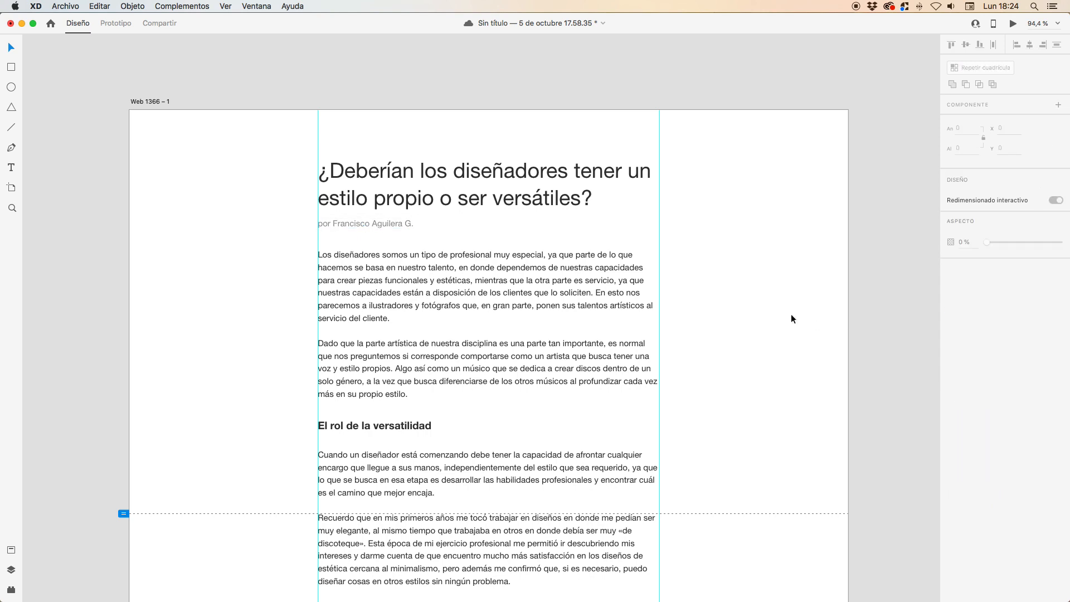
- Check the text settings of the title, the body text below the subheading, the subheading and the byline, and save the document
{"action": "scroll", "coordinate": [791, 318], "scroll_direction": "down", "scroll_amount": 4}
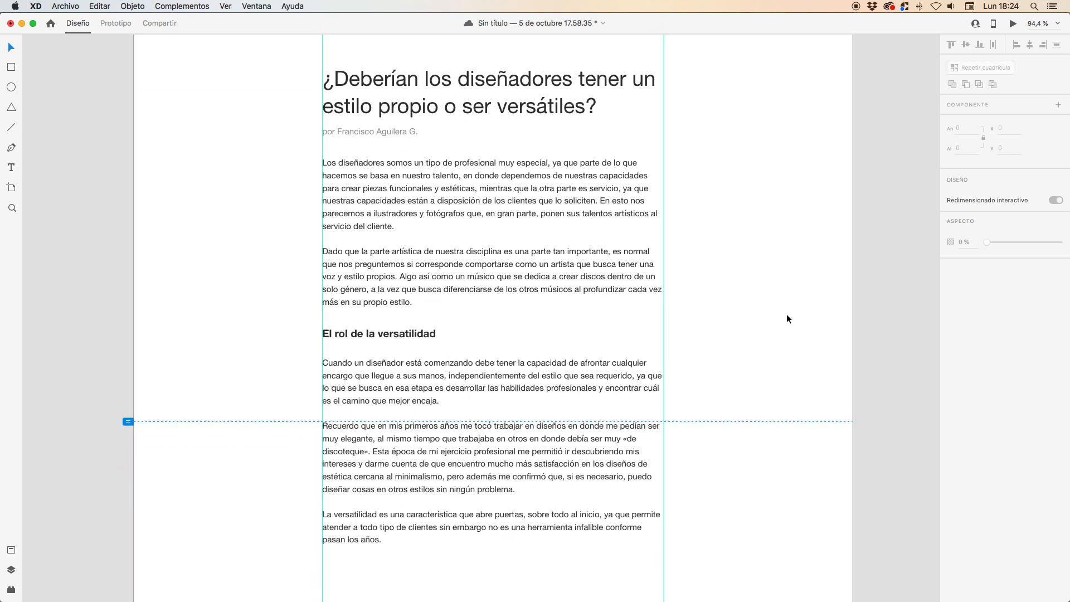
{"action": "scroll", "coordinate": [467, 299], "scroll_direction": "down", "scroll_amount": 3}
{"action": "scroll", "coordinate": [466, 298], "scroll_direction": "up", "scroll_amount": 2}
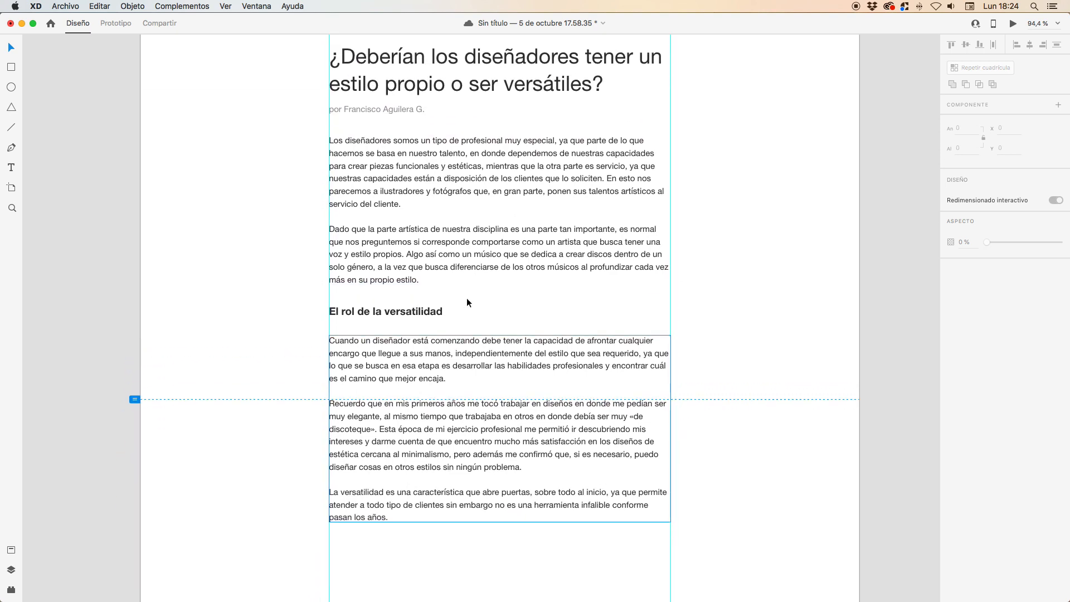
{"action": "scroll", "coordinate": [792, 271], "scroll_direction": "up", "scroll_amount": 1}
{"action": "scroll", "coordinate": [792, 271], "scroll_direction": "up", "scroll_amount": 1}
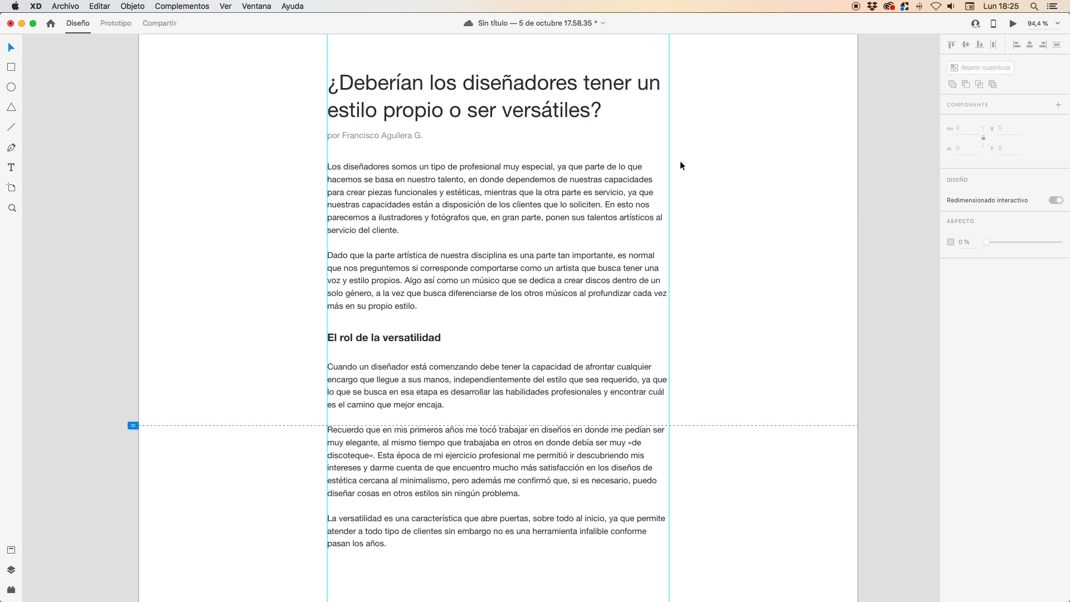
{"action": "left_click", "coordinate": [562, 88]}
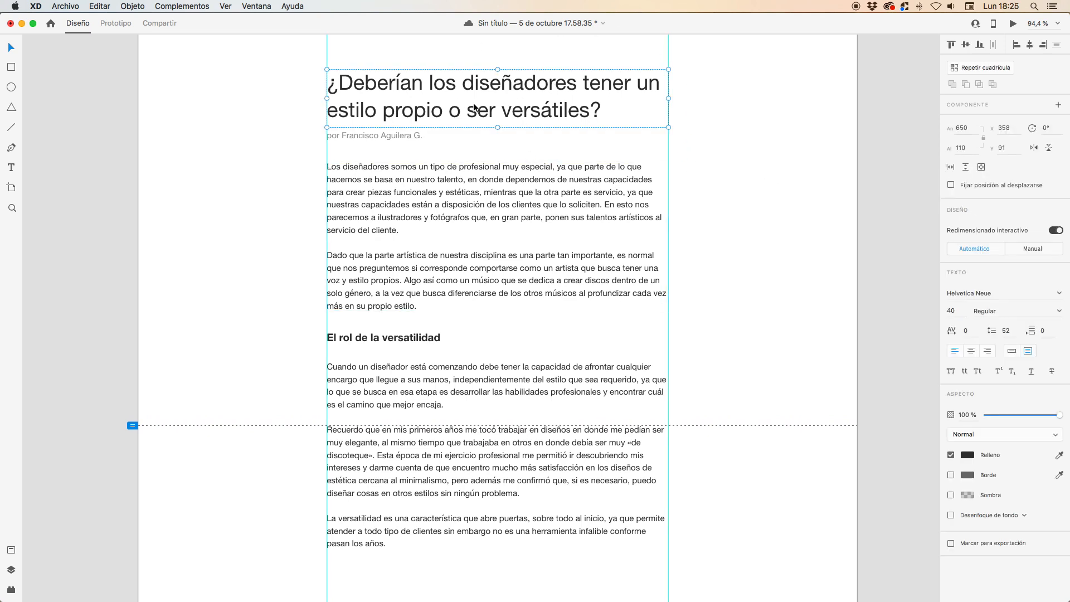
{"action": "left_click", "coordinate": [487, 436]}
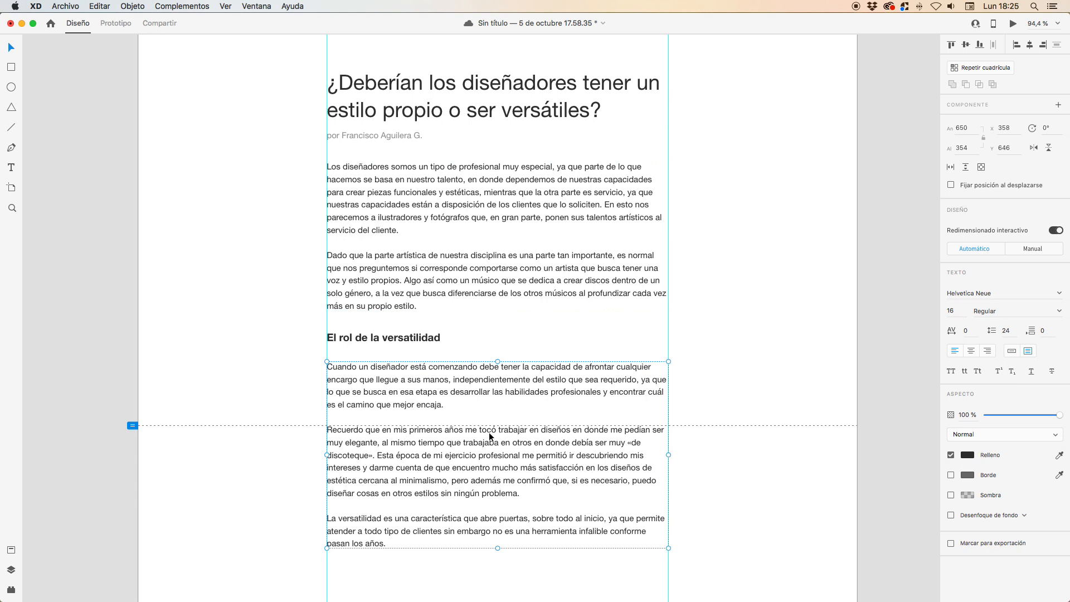
{"action": "left_click", "coordinate": [390, 339]}
{"action": "left_click", "coordinate": [393, 131]}
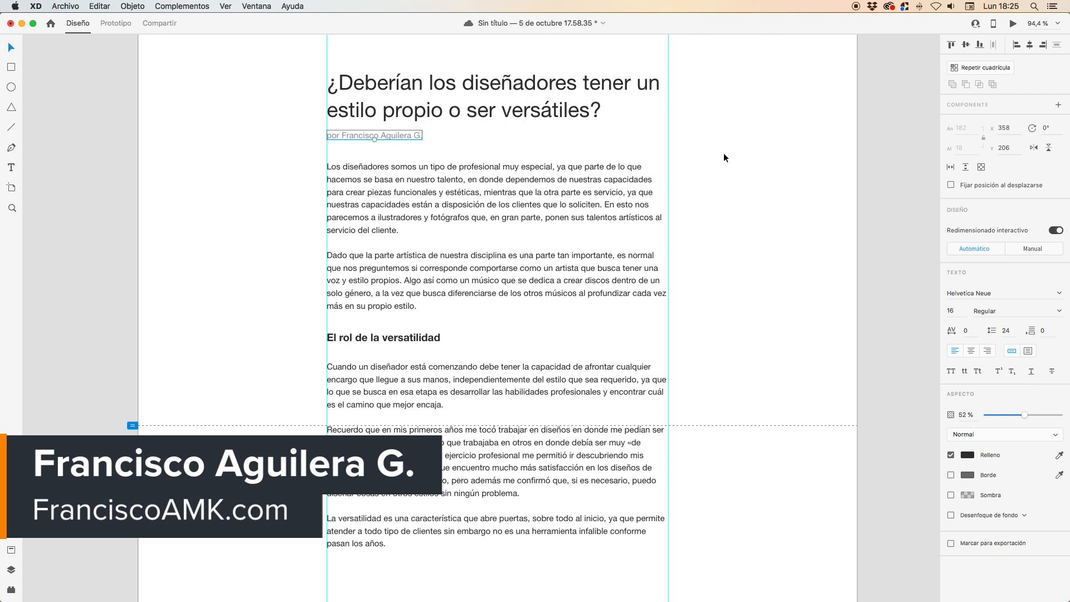
{"action": "key", "text": "super+s"}
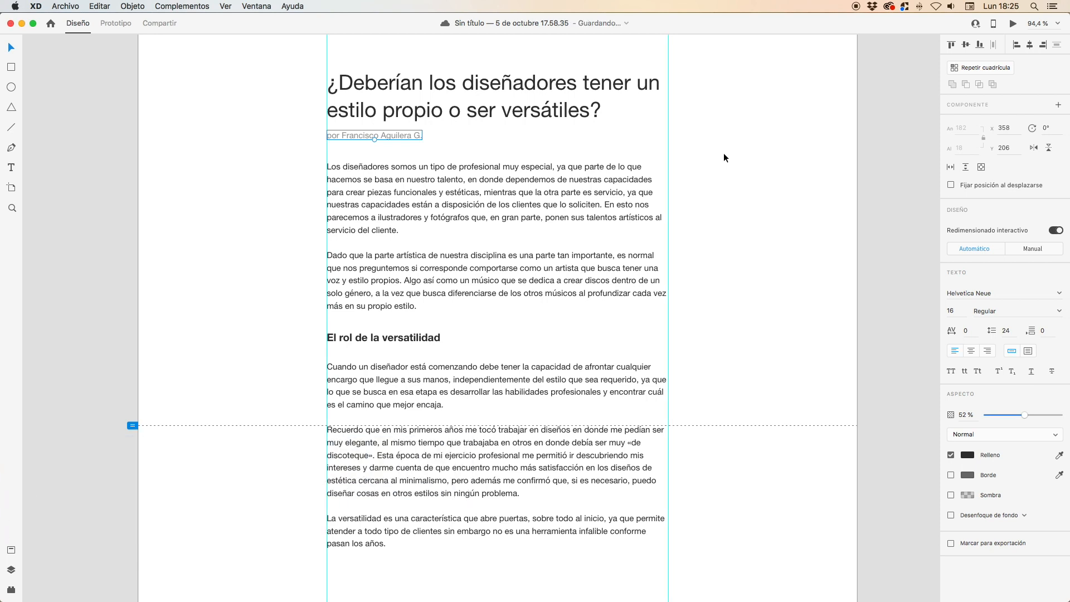